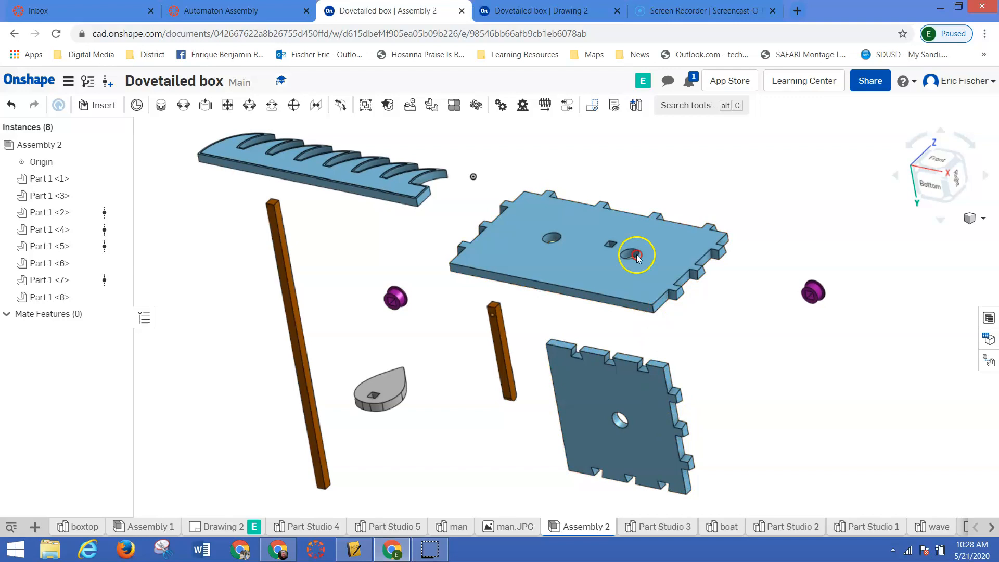
# Rotate the separate square dovetailed side panel by 90 degrees within its own plane.
pyautogui.scroll(3, 624, 281)
pyautogui.scroll(2, 657, 371)
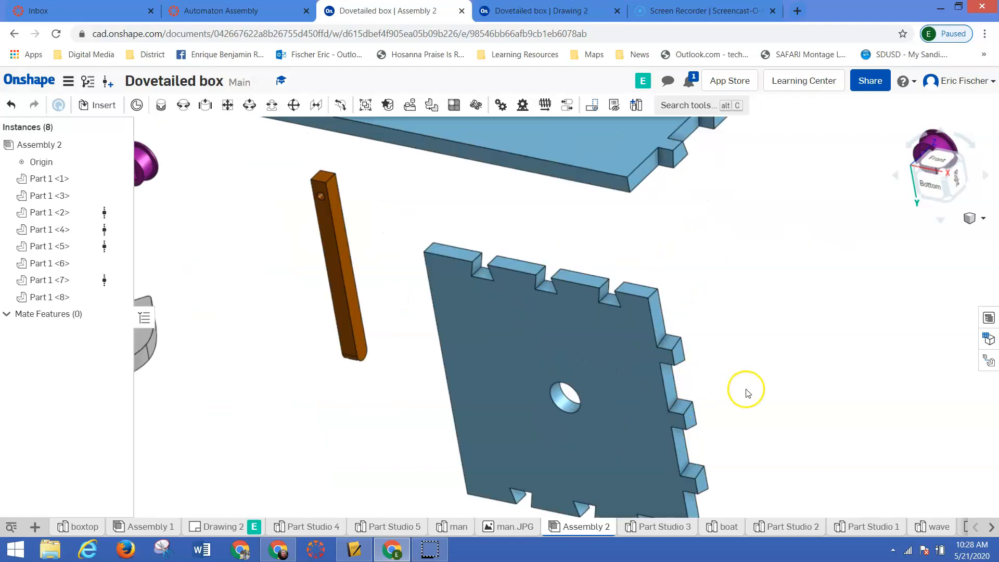
pyautogui.click(629, 380)
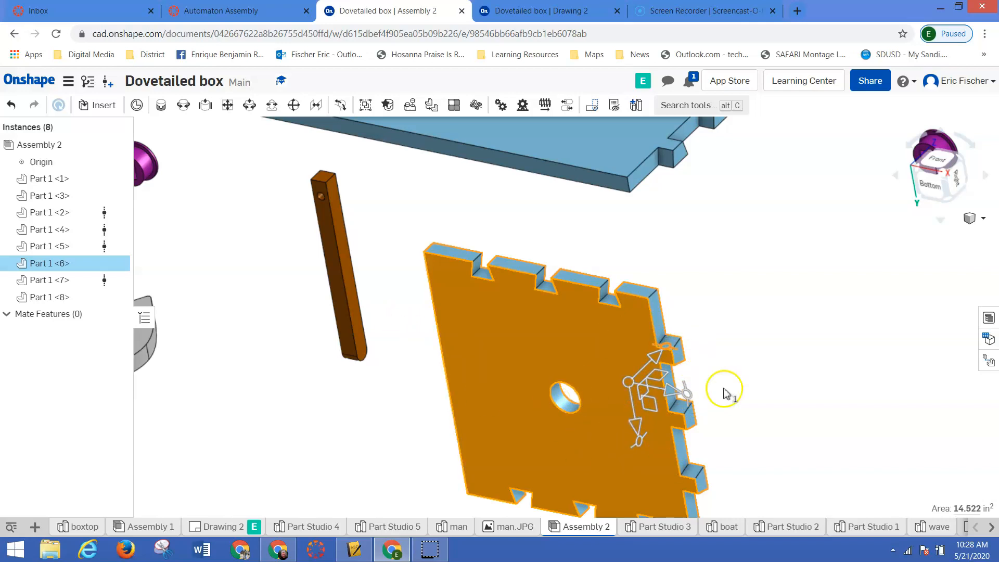
pyautogui.moveTo(687, 383); pyautogui.dragTo(610, 307)
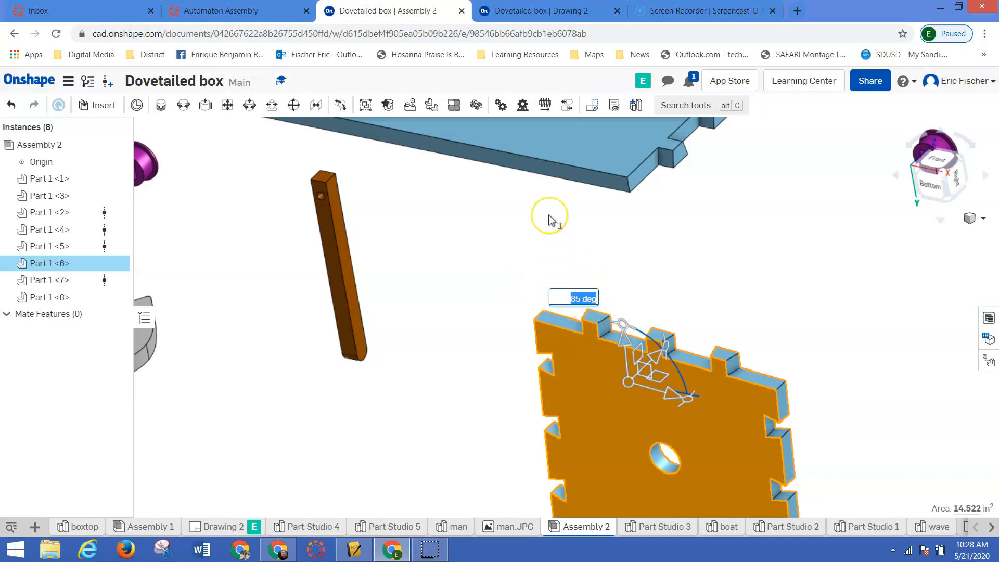
pyautogui.press('Return')
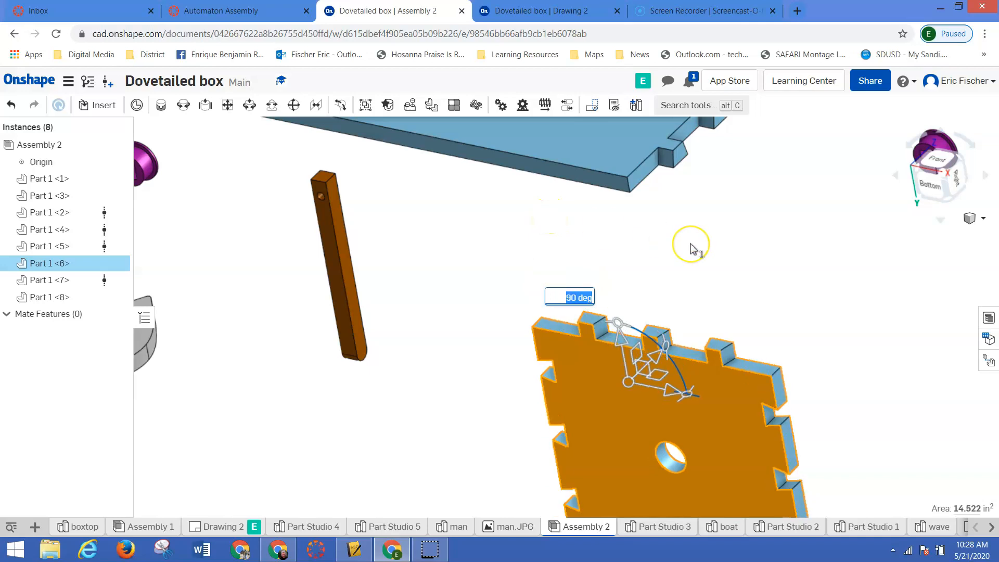
pyautogui.click(778, 278)
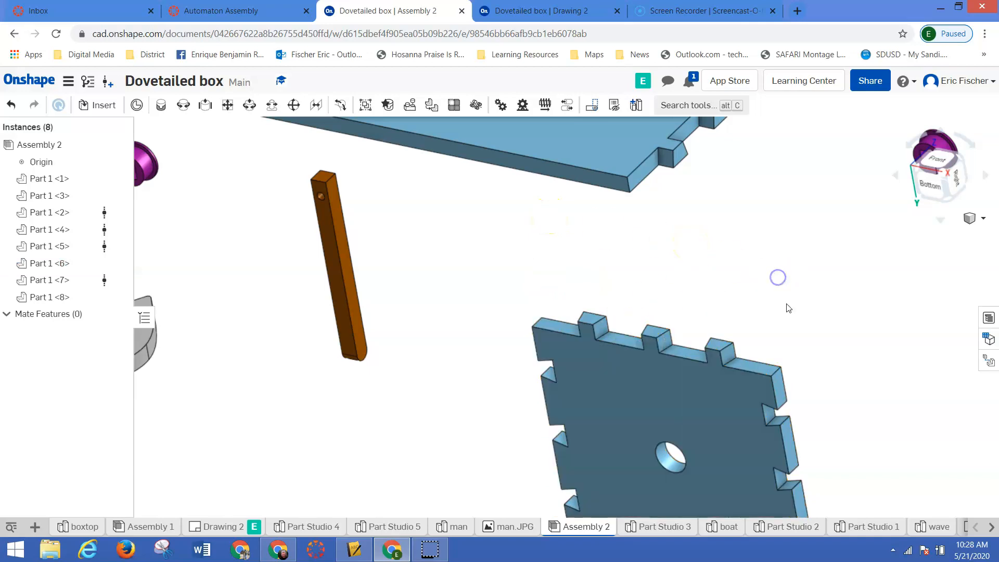
# Turn the side panel another 90 degrees about its vertical in-plane axis so it faces the end of the box top.
pyautogui.click(664, 402)
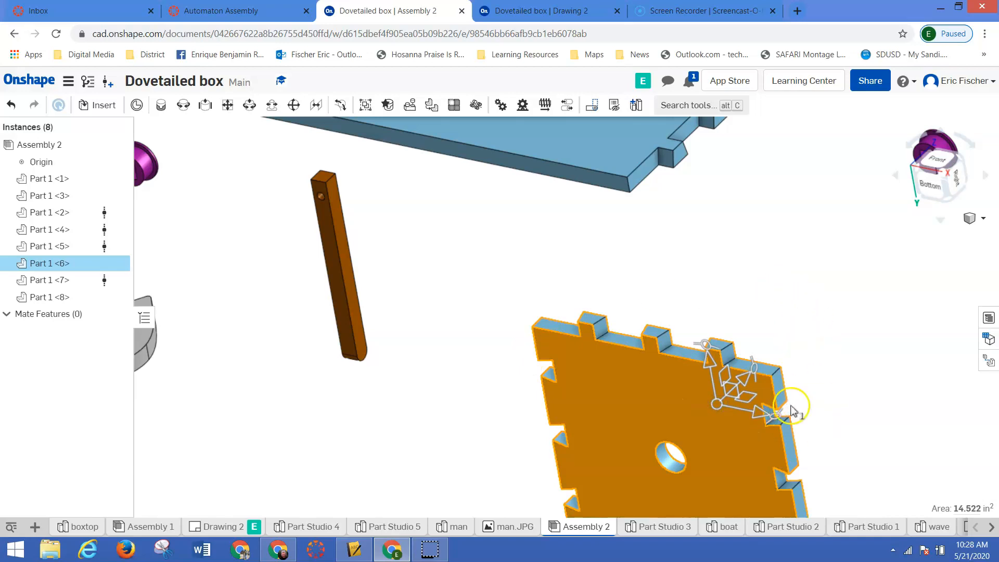
pyautogui.moveTo(782, 416); pyautogui.dragTo(824, 341)
pyautogui.write('90')
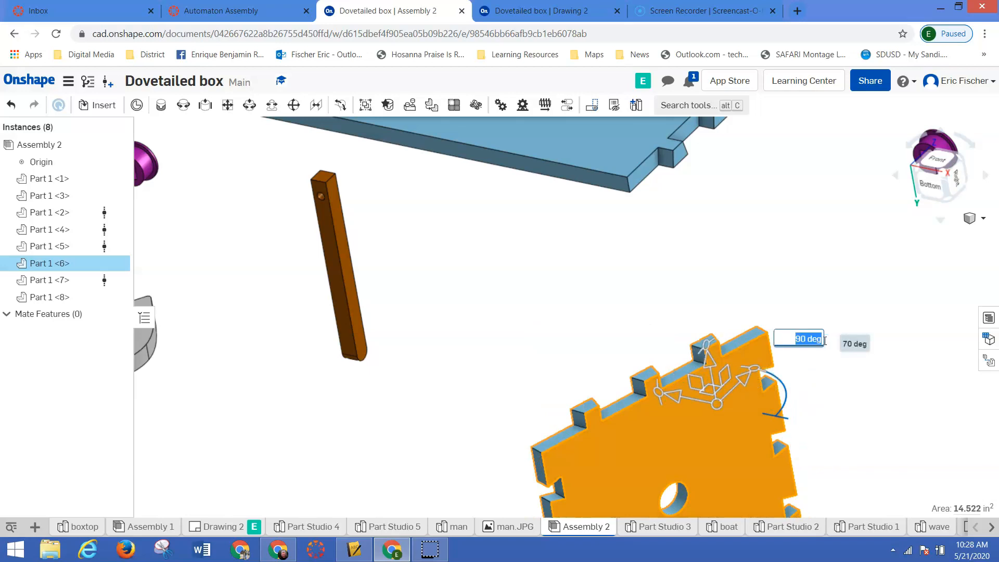
pyautogui.press('Return')
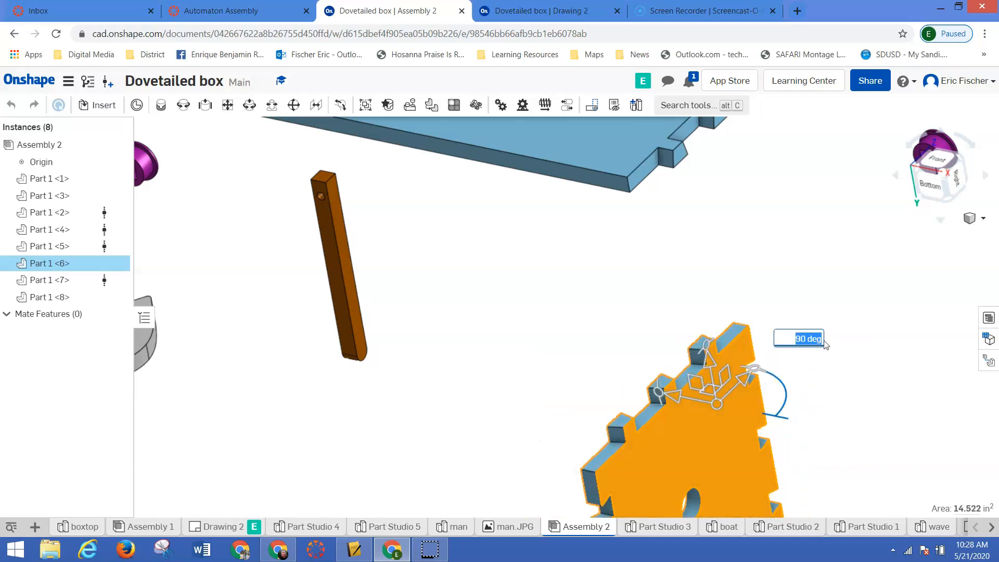
pyautogui.click(797, 276)
# Move the turned side panel close to the dovetailed end of the box top panel.
pyautogui.moveTo(681, 437); pyautogui.dragTo(795, 221)
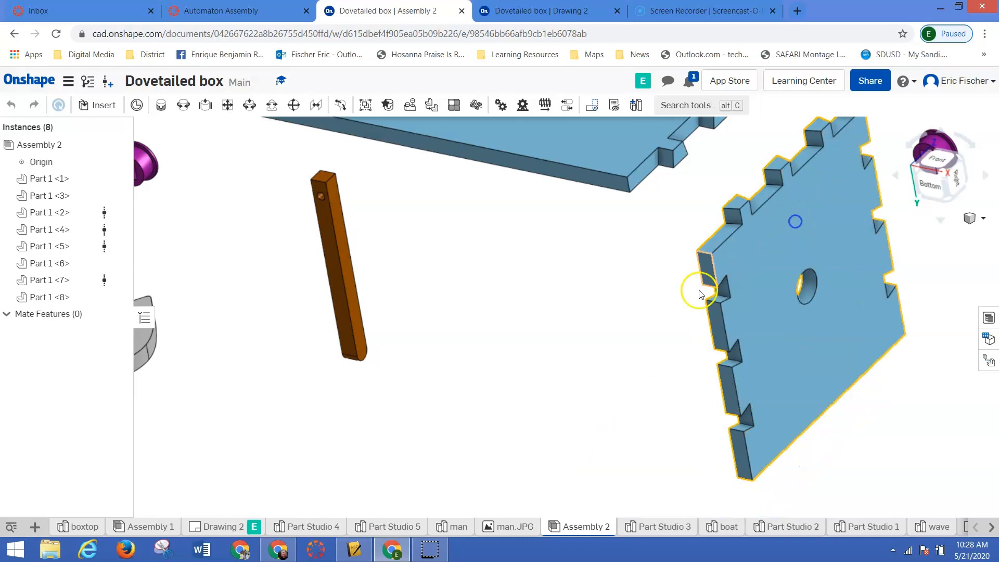
pyautogui.scroll(-3, 699, 294)
pyautogui.moveTo(765, 206); pyautogui.dragTo(632, 299, button='right')
pyautogui.moveTo(632, 299); pyautogui.dragTo(526, 408, button='middle')
pyautogui.moveTo(595, 389); pyautogui.dragTo(697, 304, button='right')
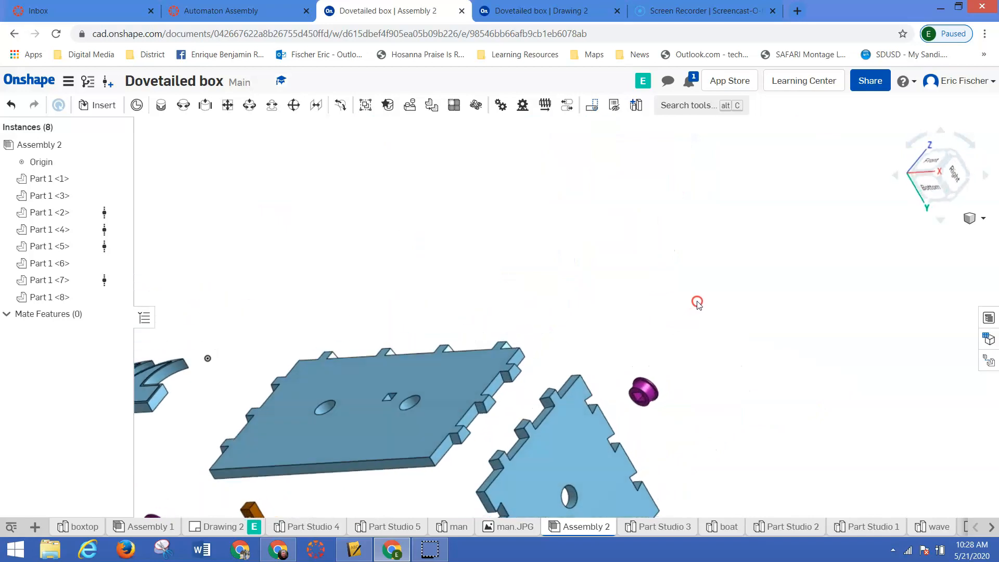
pyautogui.moveTo(539, 481)
pyautogui.mouseDown()
pyautogui.moveTo(532, 446)
pyautogui.moveTo(517, 440)
pyautogui.moveTo(541, 462)
pyautogui.mouseUp()
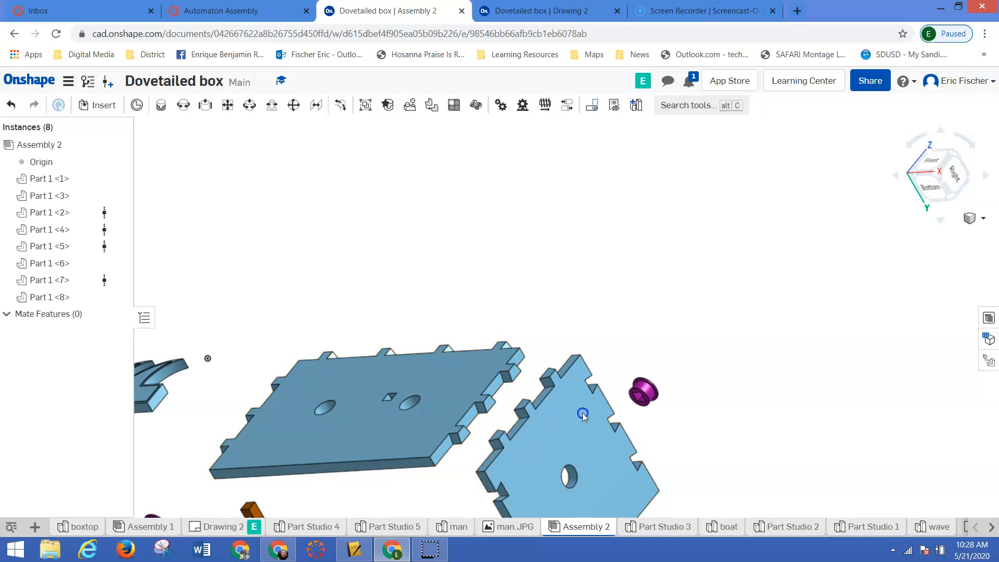
pyautogui.moveTo(585, 398); pyautogui.dragTo(596, 364)
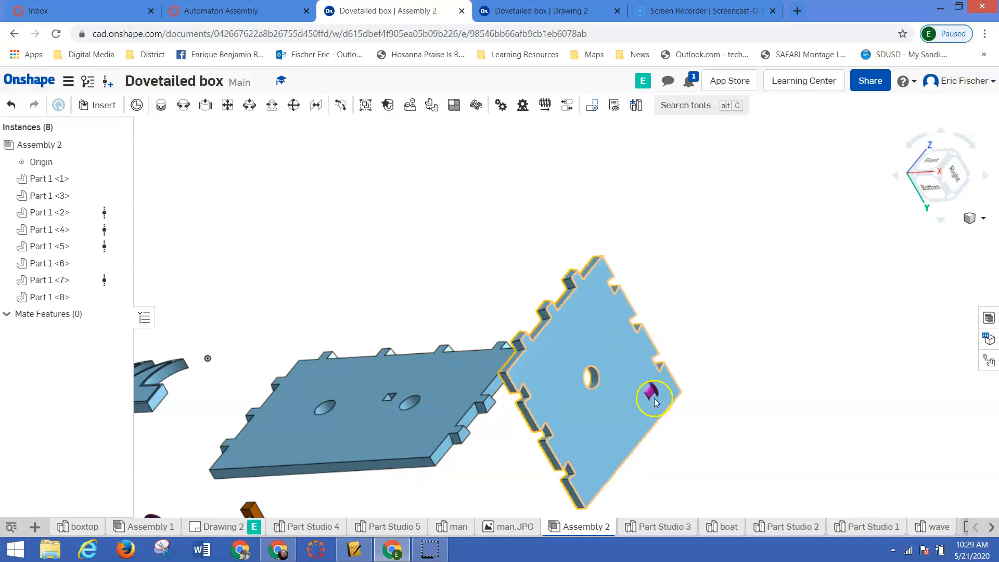
# Rotate the side panel 90 degrees in its plane and place its slotted edge along the box top's dovetailed end.
pyautogui.click(606, 335)
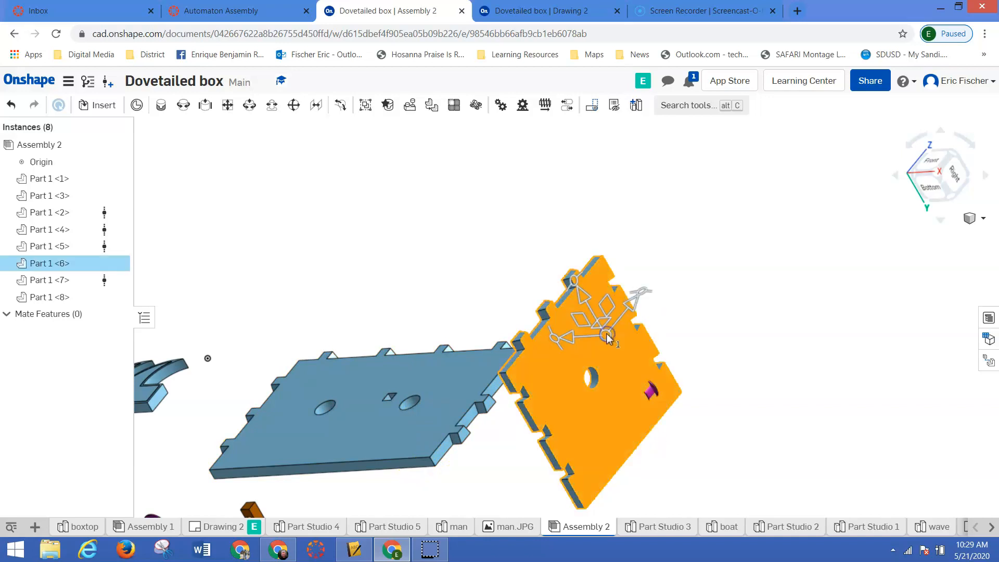
pyautogui.moveTo(579, 276); pyautogui.dragTo(658, 251)
pyautogui.click(689, 254)
pyautogui.write('90')
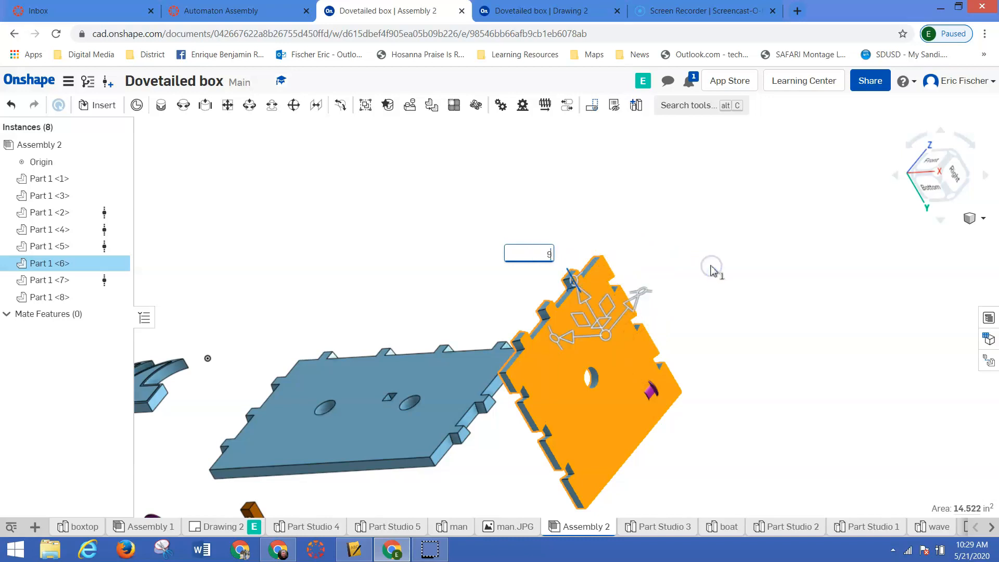
pyautogui.press('Return')
pyautogui.click(743, 337)
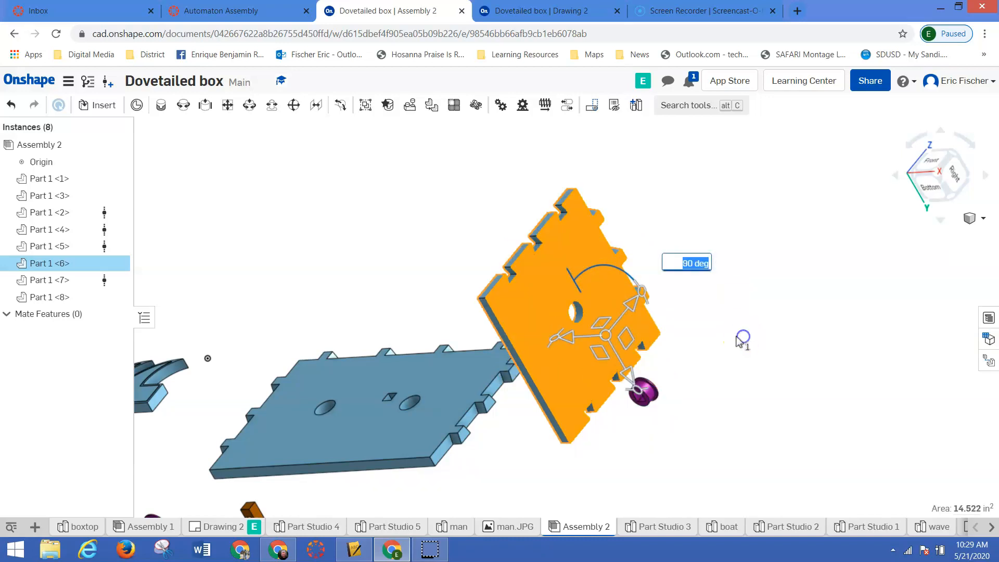
pyautogui.moveTo(565, 324); pyautogui.dragTo(533, 476)
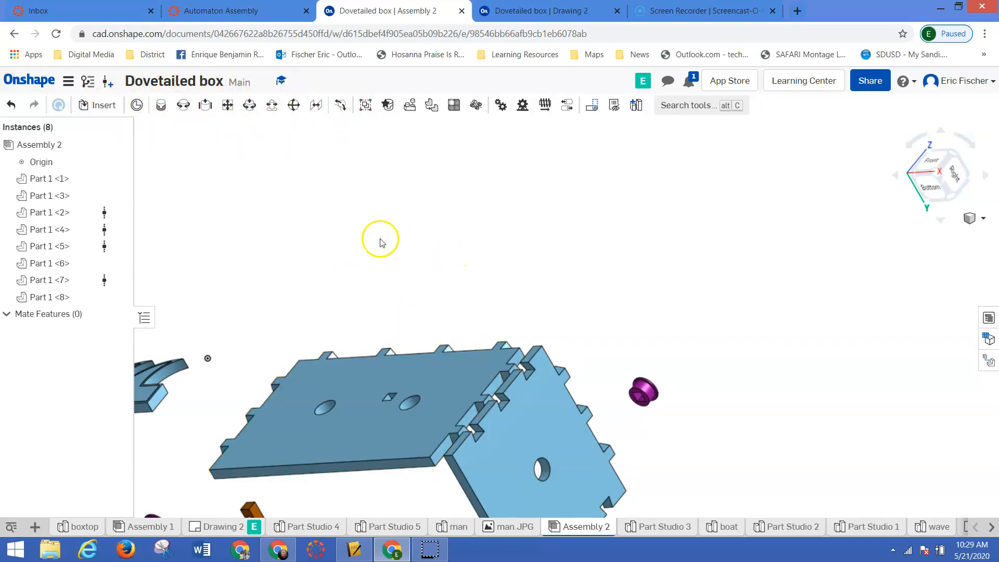
# Add a planar mate between the box top's end face beside the dovetails and the side panel's inner face.
pyautogui.click(228, 105)
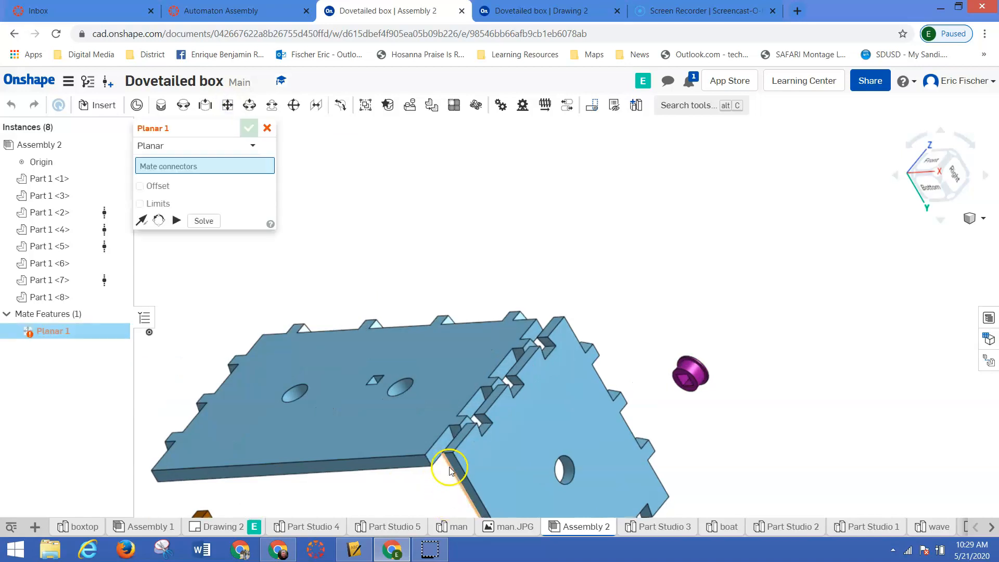
pyautogui.scroll(3, 445, 468)
pyautogui.scroll(3, 428, 448)
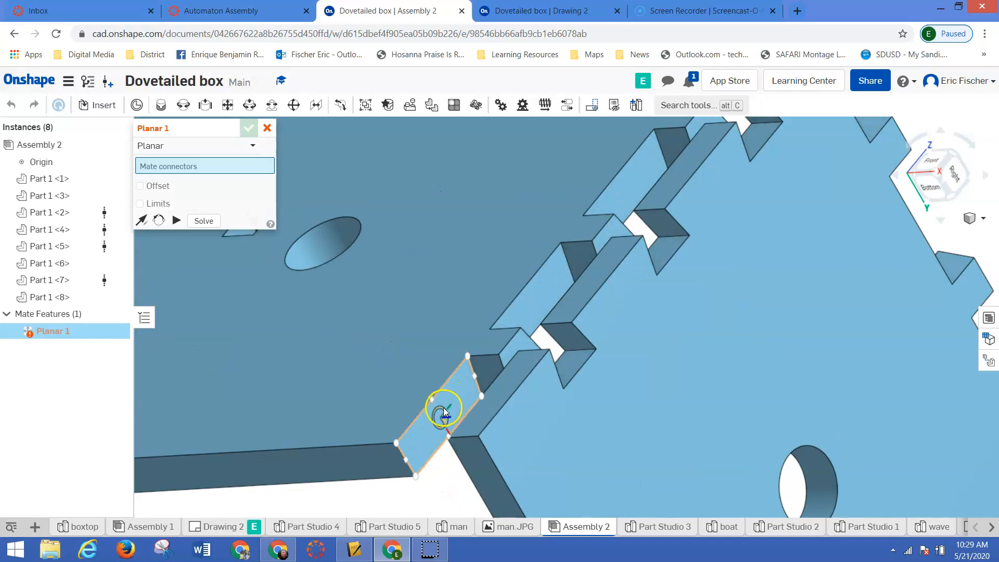
pyautogui.click(444, 408)
pyautogui.moveTo(536, 414); pyautogui.dragTo(609, 406, button='right')
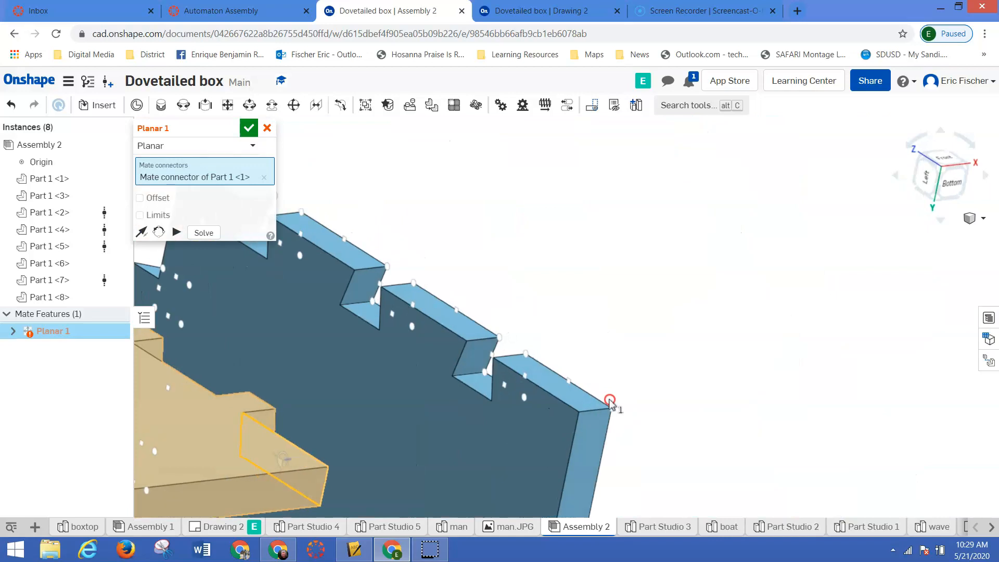
pyautogui.click(521, 409)
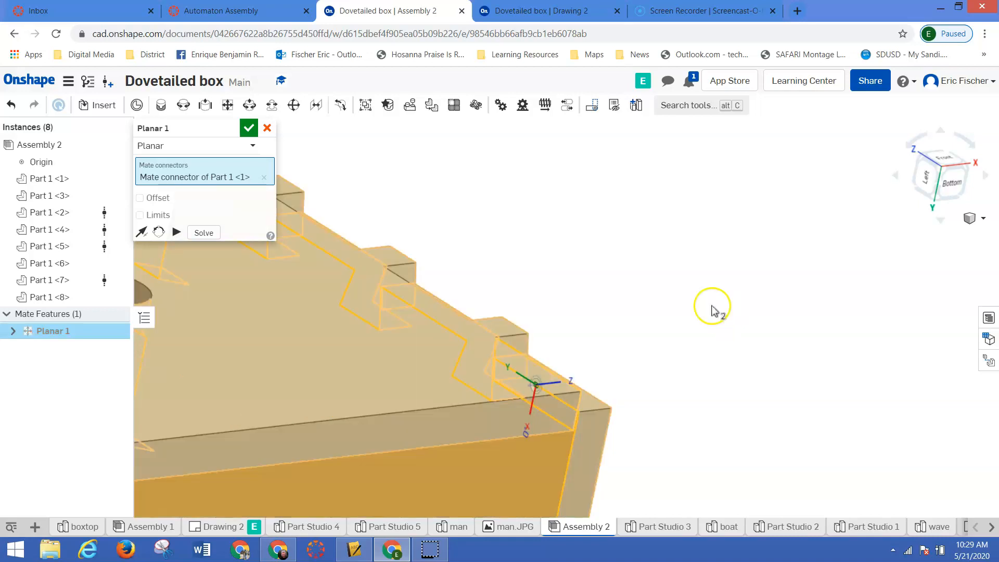
pyautogui.moveTo(665, 302); pyautogui.dragTo(617, 306, button='right')
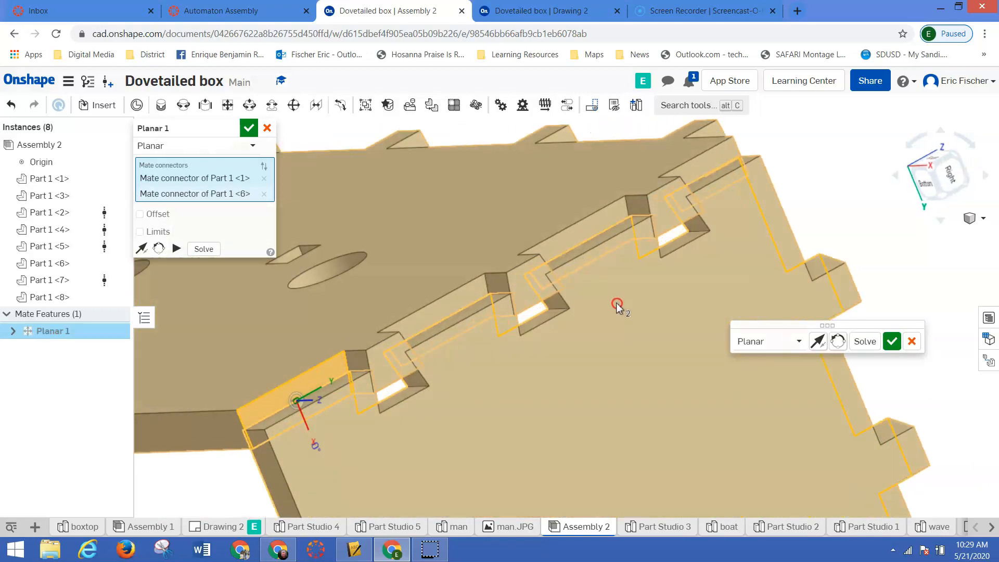
pyautogui.click(249, 129)
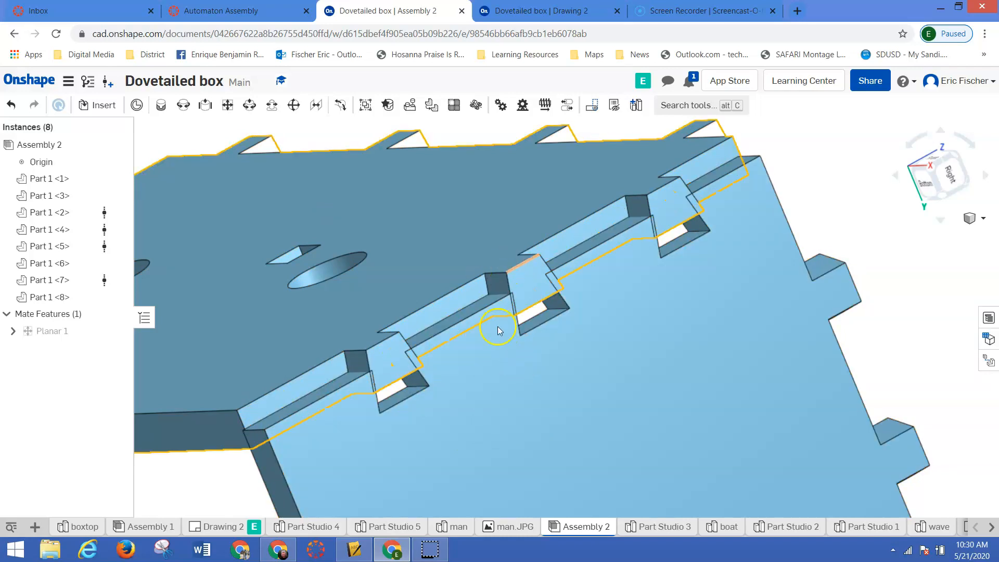
# Add a second planar mate between the floor of a side panel dovetail slot and the matching flat face of the box top.
pyautogui.moveTo(398, 397); pyautogui.dragTo(470, 393, button='right')
pyautogui.click(228, 106)
pyautogui.scroll(4, 405, 389)
pyautogui.scroll(2, 403, 401)
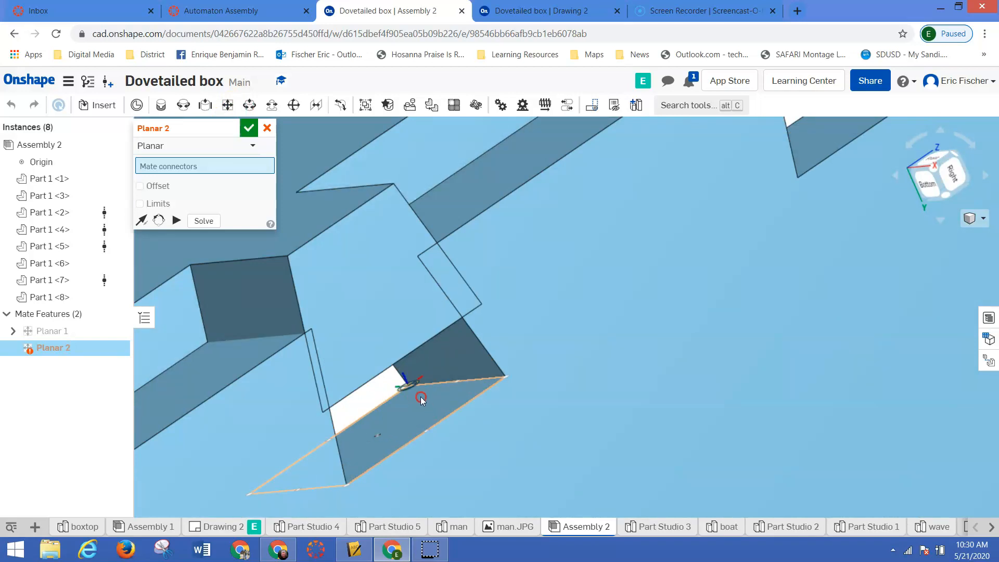
pyautogui.click(419, 400)
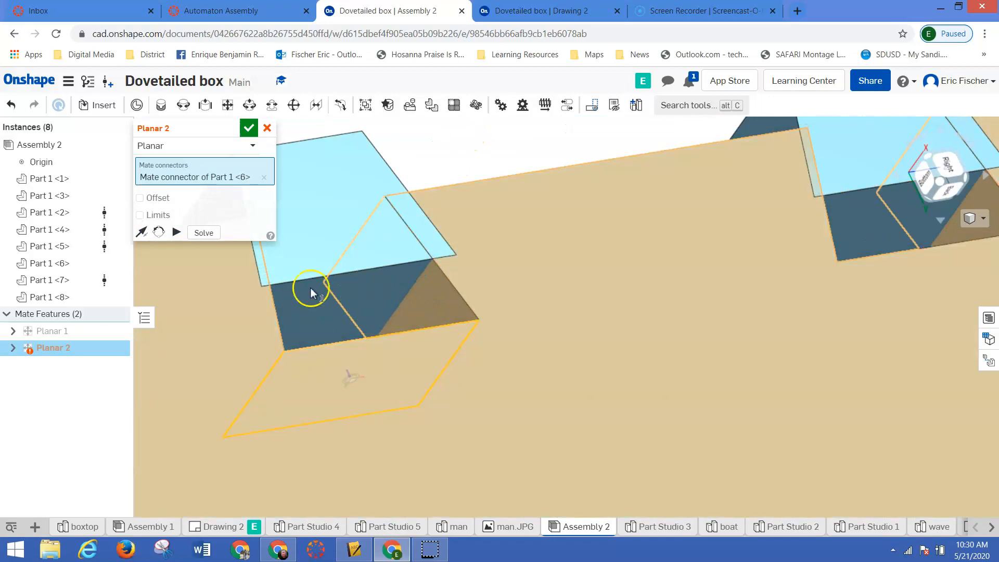
pyautogui.scroll(-5, 306, 295)
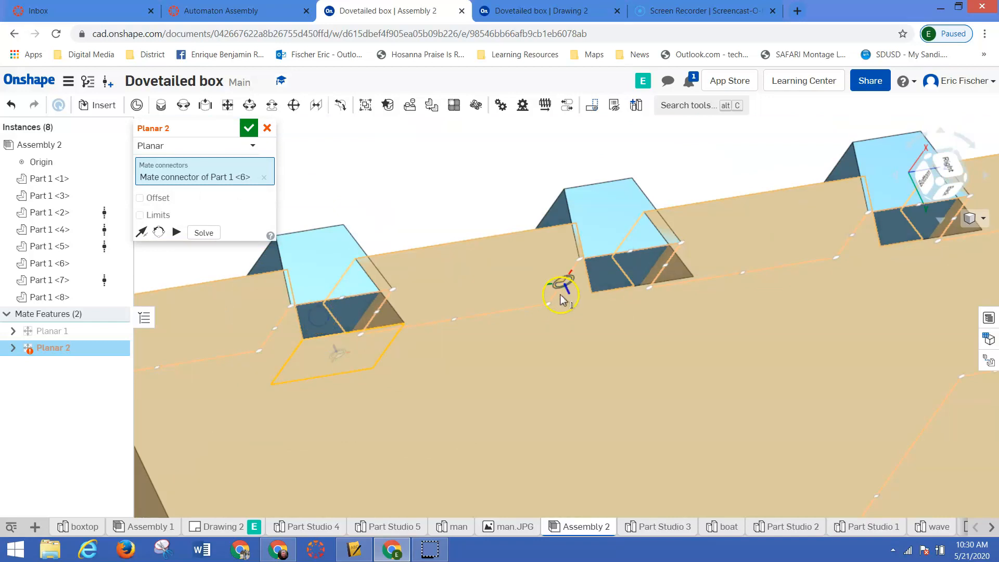
pyautogui.click(563, 285)
pyautogui.moveTo(545, 337); pyautogui.dragTo(565, 415, button='middle')
pyautogui.click(728, 324)
# Add a third planar mate between the angled wall of a side panel slot and the matching angled dovetail face on the box top.
pyautogui.moveTo(474, 327); pyautogui.dragTo(562, 360)
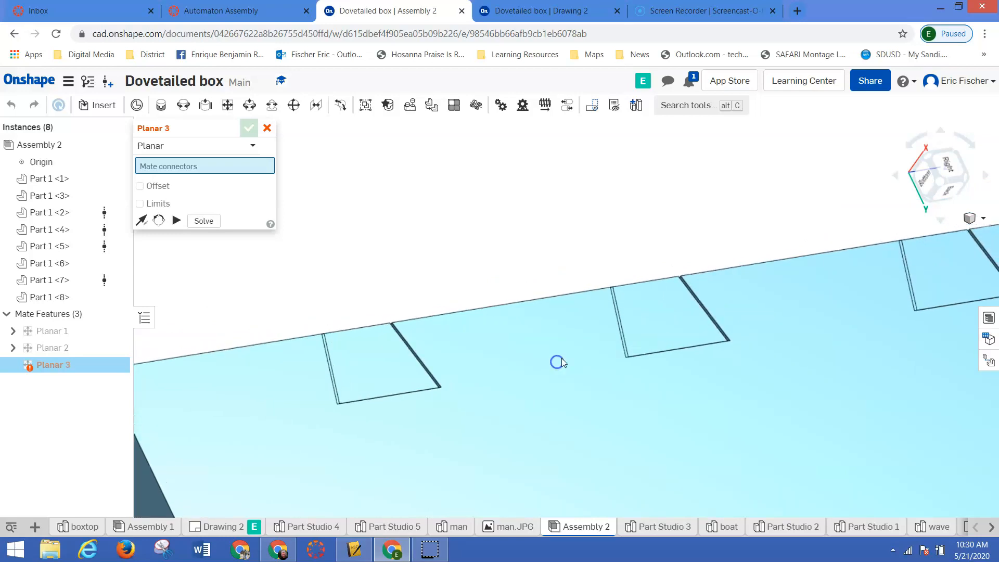
pyautogui.moveTo(571, 266); pyautogui.dragTo(581, 331)
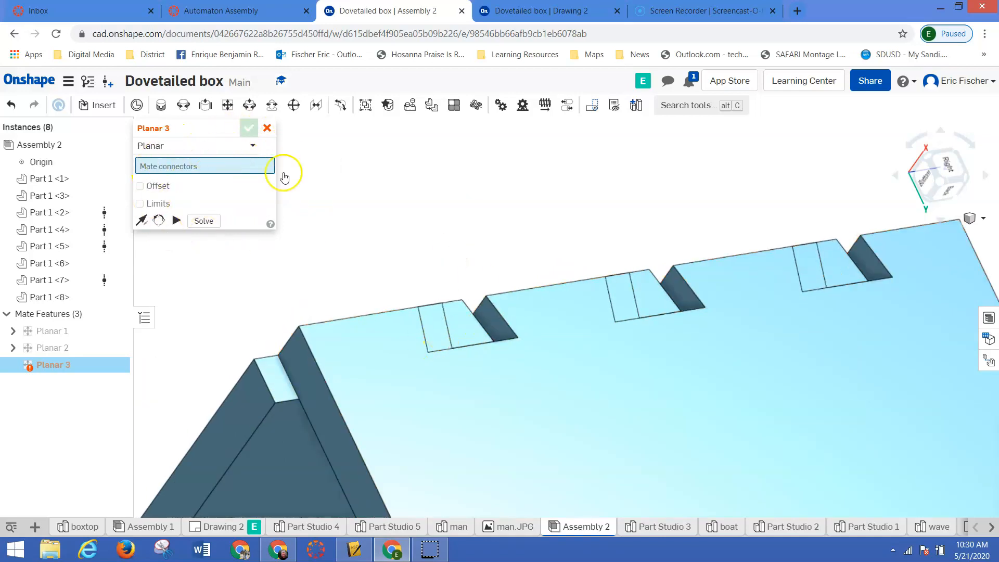
pyautogui.click(497, 328)
pyautogui.moveTo(561, 288); pyautogui.dragTo(476, 313, button='right')
pyautogui.click(479, 315)
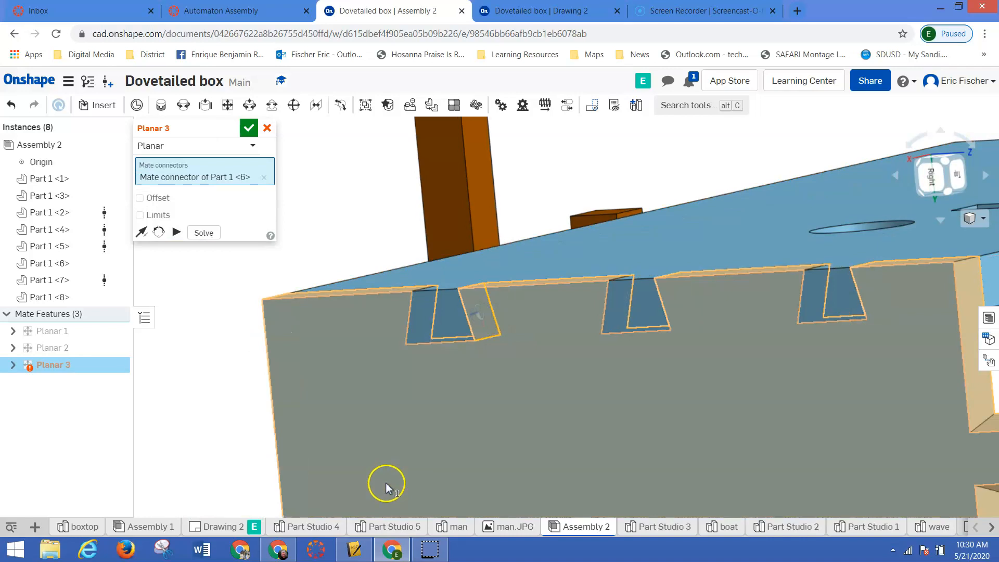
pyautogui.click(248, 128)
# Move the mated panels to check that the dovetail joint holds them together.
pyautogui.moveTo(346, 270); pyautogui.dragTo(325, 304, button='right')
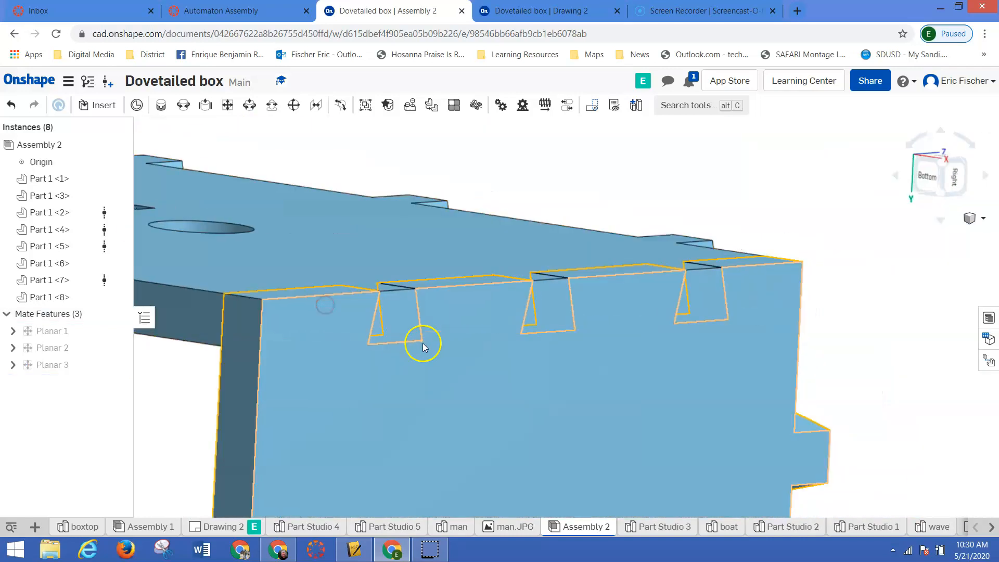
pyautogui.moveTo(410, 356); pyautogui.dragTo(531, 379)
pyautogui.moveTo(504, 407); pyautogui.dragTo(548, 411)
pyautogui.moveTo(601, 392); pyautogui.dragTo(680, 341)
pyautogui.click(571, 201)
pyautogui.click(562, 159)
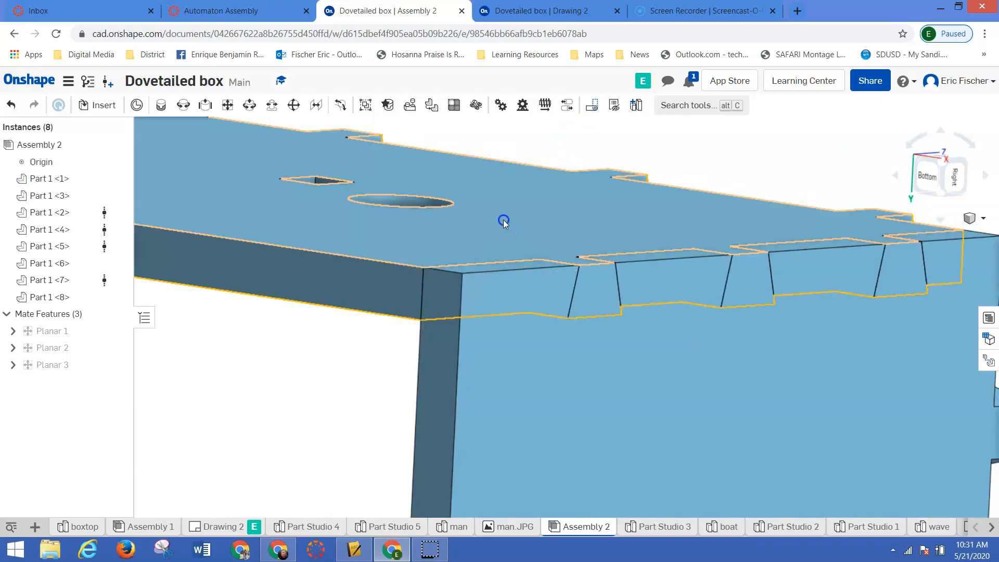
# Fix the box top panel, Part 1 <1>, in place in the assembly.
pyautogui.click(504, 221)
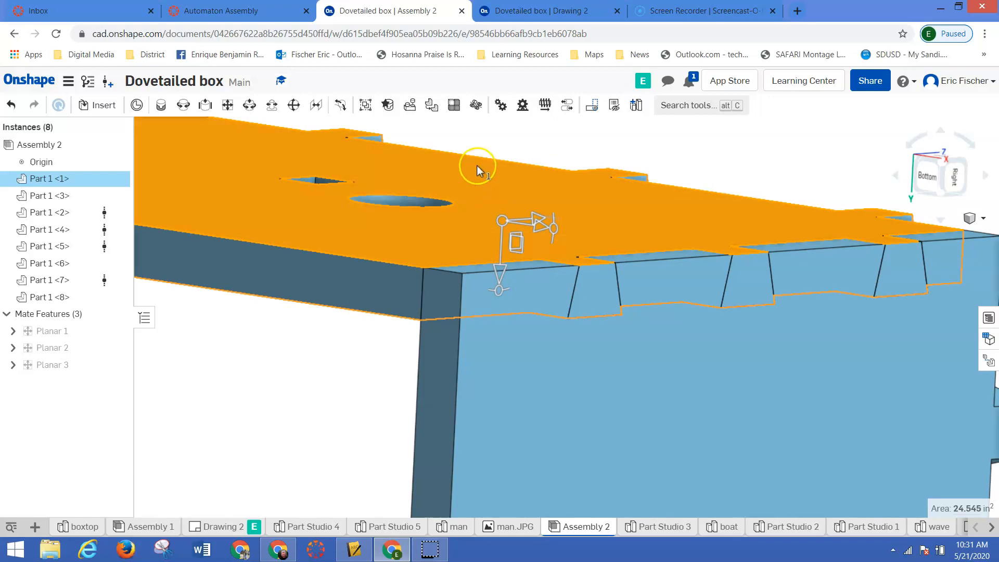
pyautogui.rightClick(513, 178)
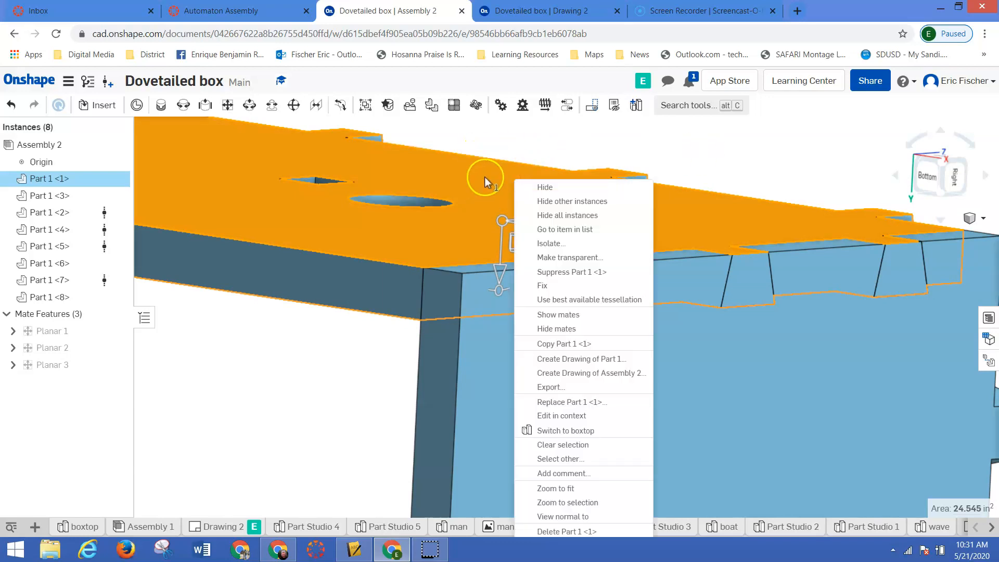
pyautogui.click(554, 284)
pyautogui.click(767, 158)
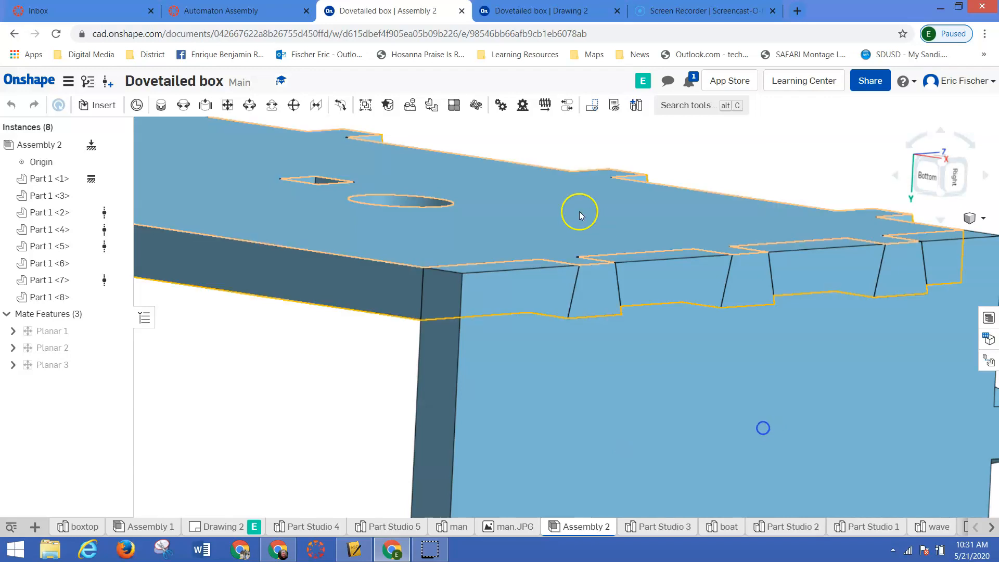
pyautogui.scroll(-4, 582, 235)
pyautogui.scroll(-2, 647, 384)
pyautogui.moveTo(648, 384); pyautogui.dragTo(636, 385, button='right')
pyautogui.scroll(-2, 636, 385)
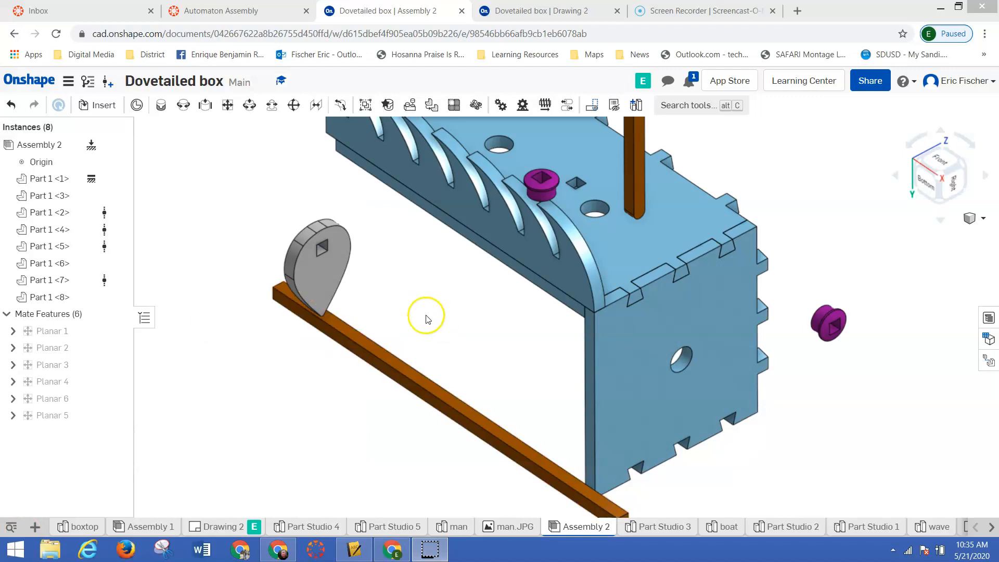
pyautogui.click(486, 390)
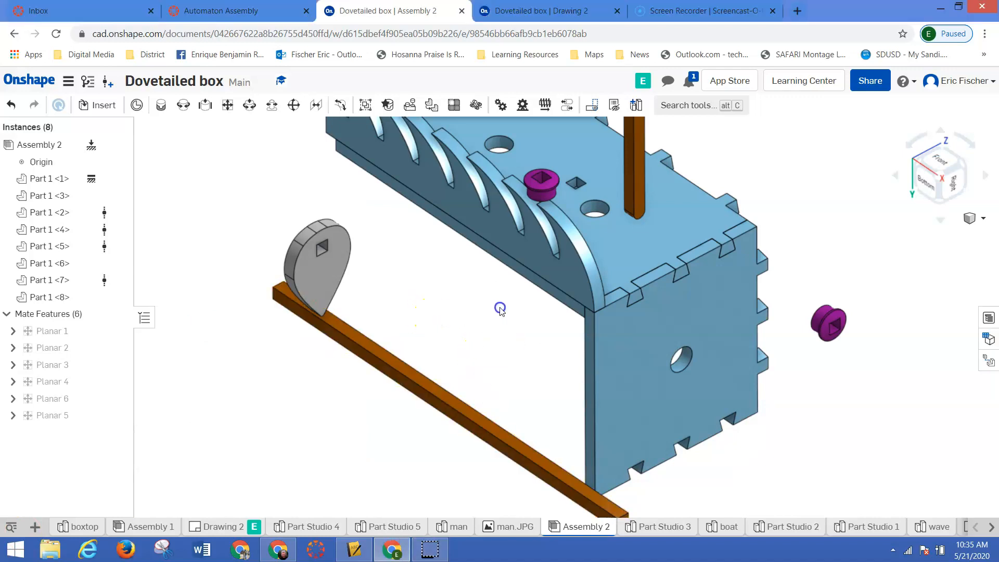
# Move the long brown rod up between the cam and the box, and position the two purple bushings clear of the panels.
pyautogui.moveTo(429, 247); pyautogui.dragTo(391, 229)
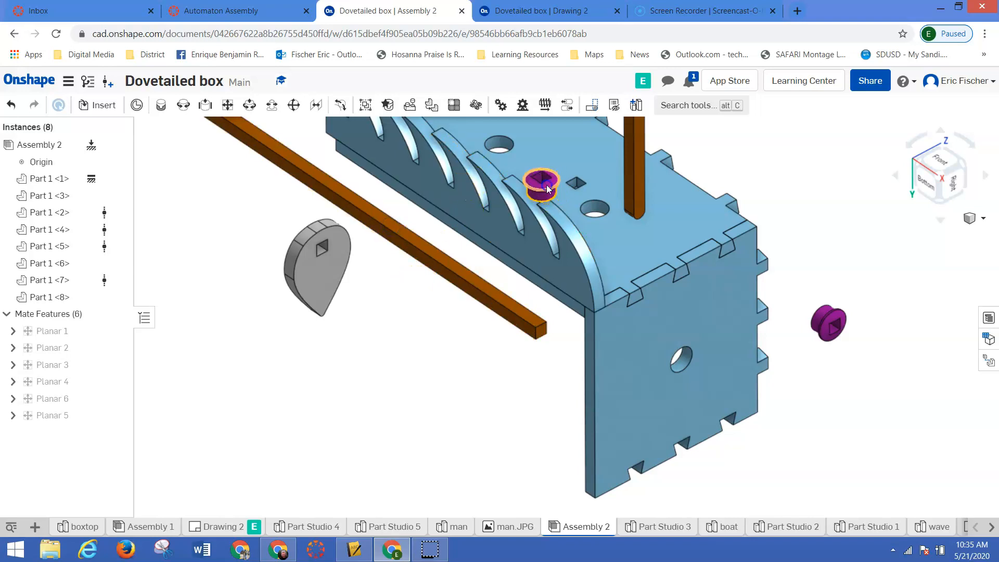
pyautogui.moveTo(717, 172); pyautogui.dragTo(751, 176)
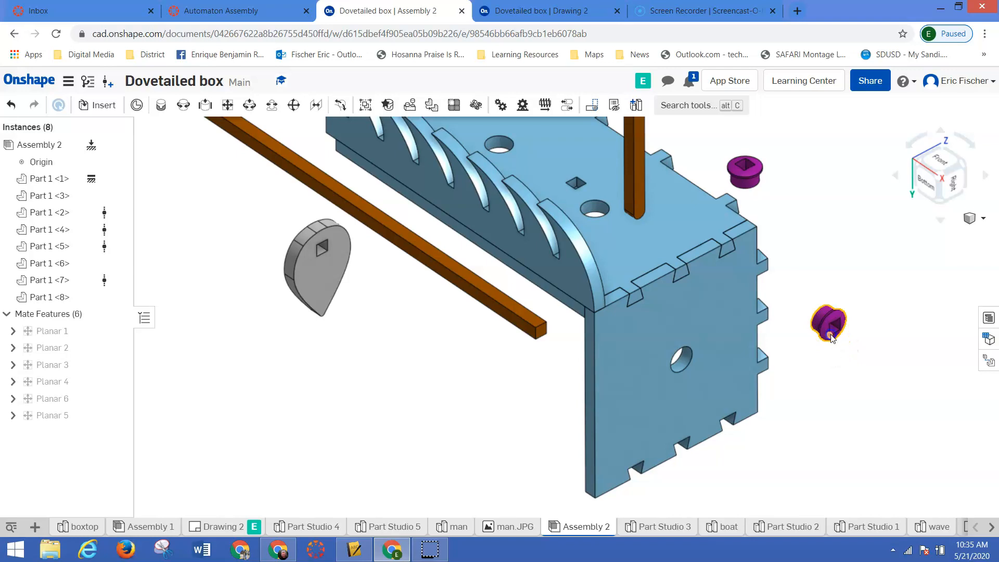
pyautogui.moveTo(822, 353); pyautogui.dragTo(817, 369)
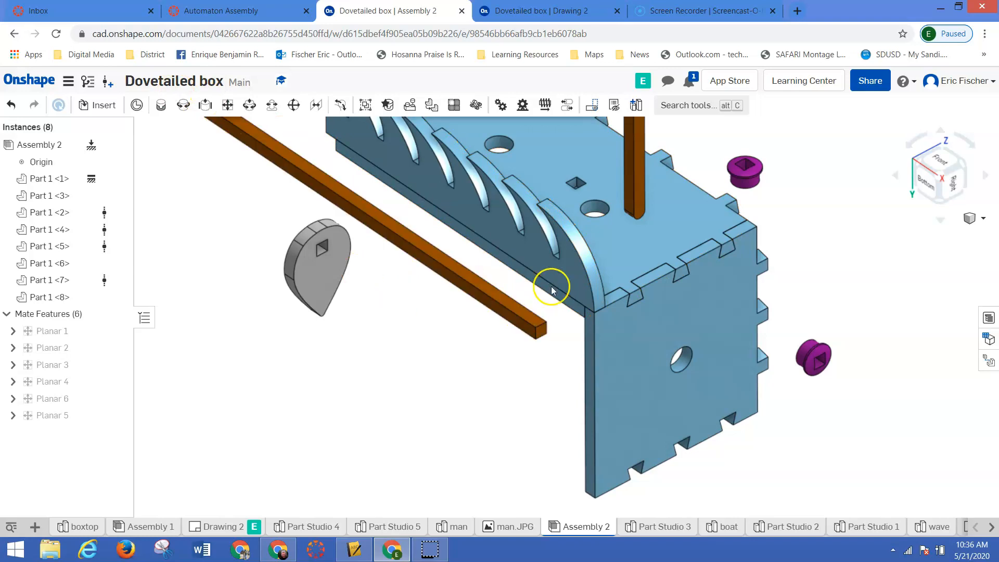
# Open the Planar 5 mate to review its mate connectors and offset, and close it without changing anything.
pyautogui.moveTo(625, 255); pyautogui.dragTo(692, 262, button='right')
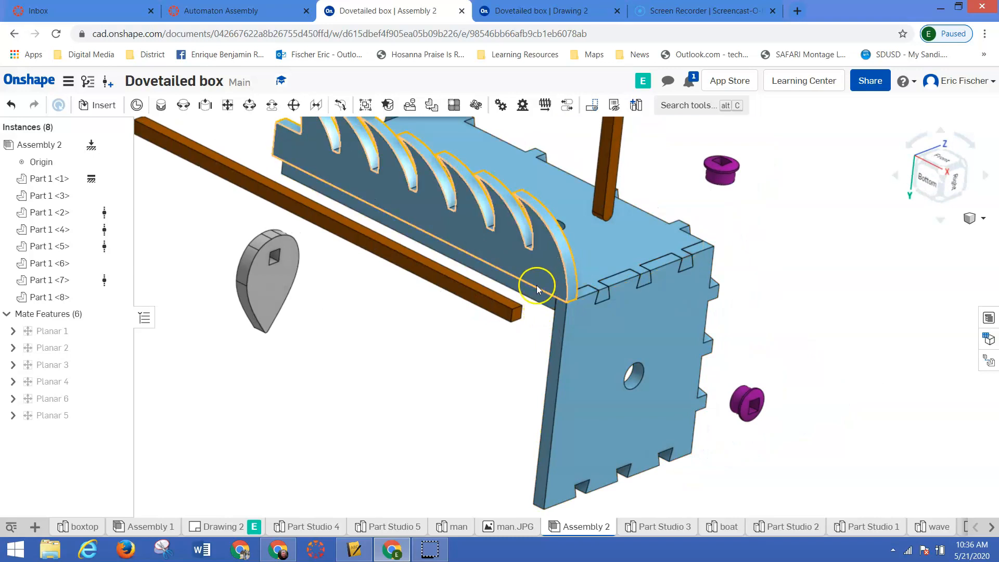
pyautogui.rightClick(40, 415)
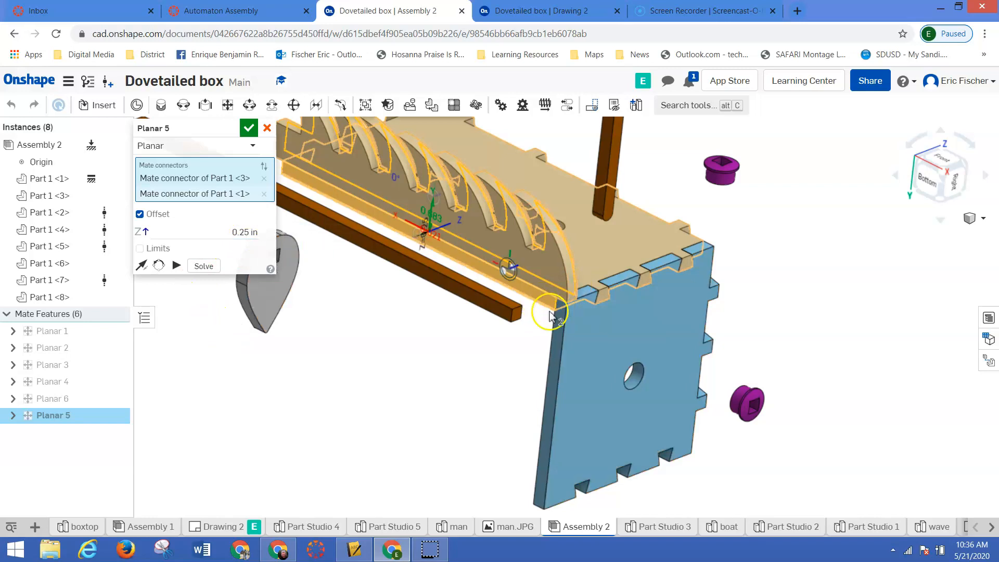
pyautogui.click(268, 128)
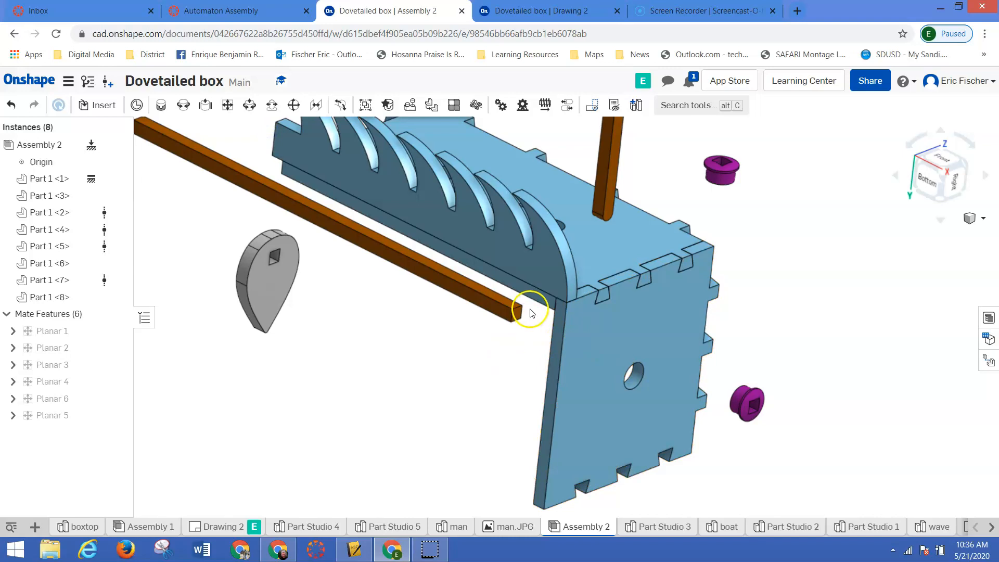
# Start a fastened mate on the upper purple bushing, using the circular edge where its barrel meets the flange.
pyautogui.moveTo(532, 302); pyautogui.dragTo(528, 310, button='right')
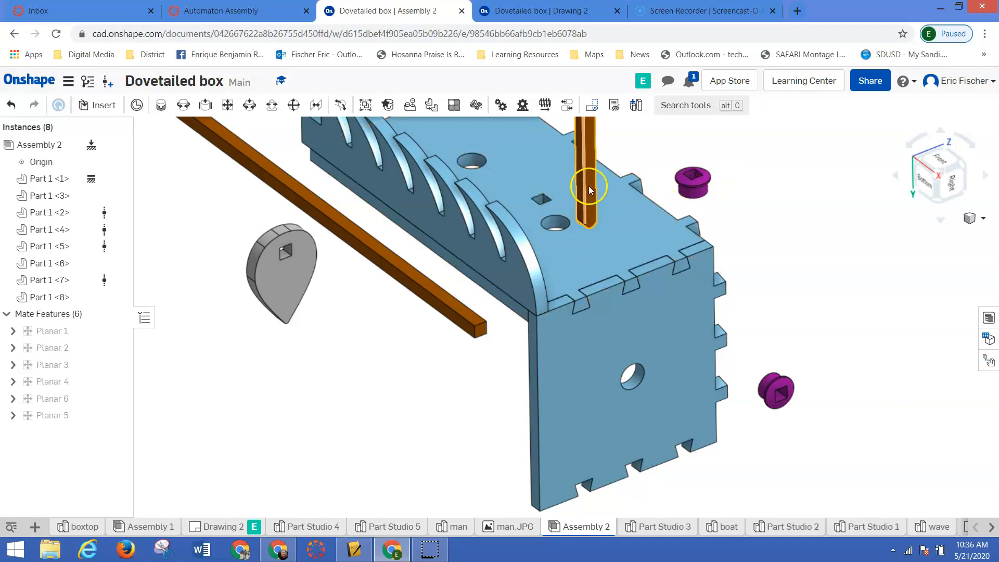
pyautogui.scroll(-2, 591, 192)
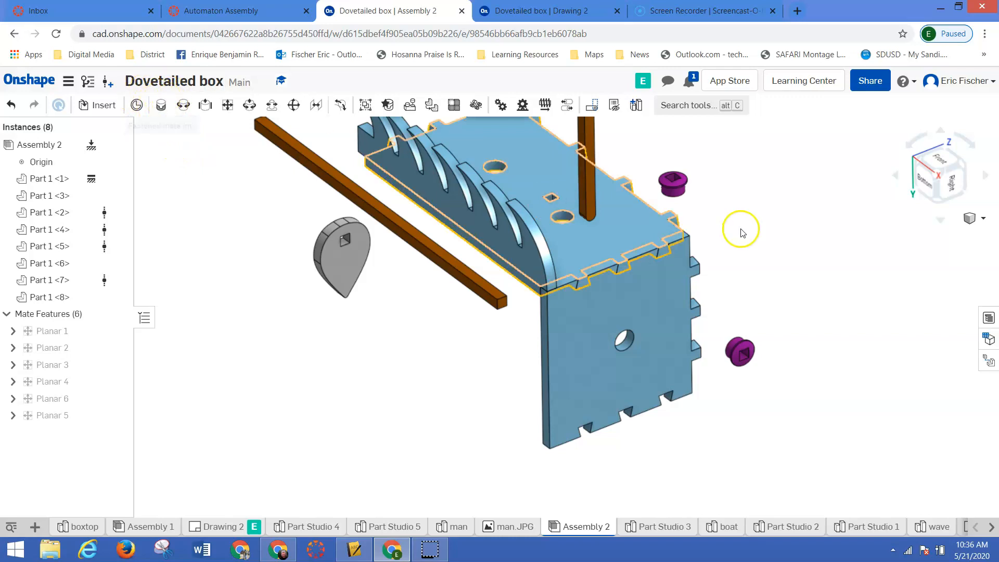
pyautogui.moveTo(703, 213); pyautogui.dragTo(676, 250, button='right')
pyautogui.click(161, 105)
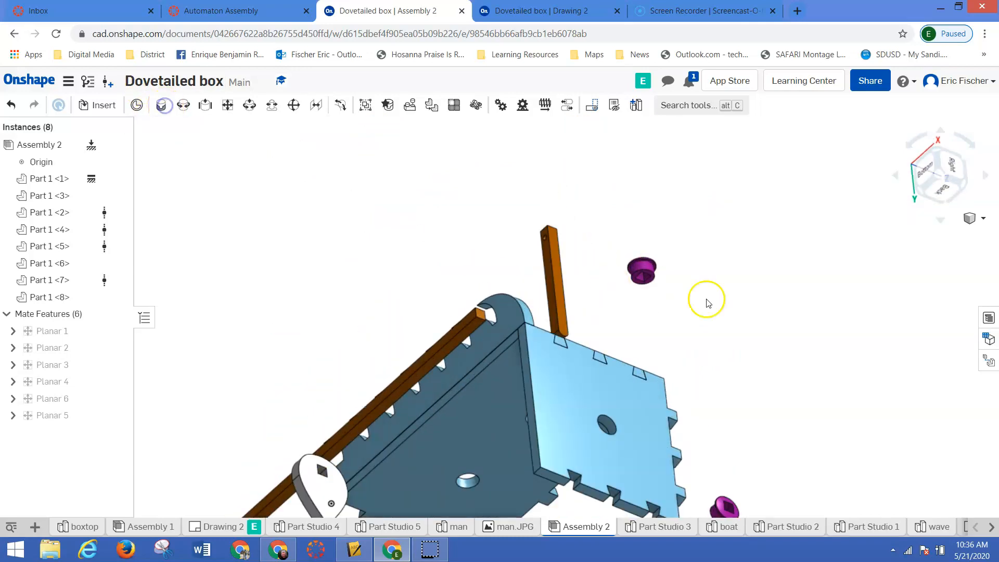
pyautogui.scroll(5, 637, 261)
pyautogui.scroll(5, 640, 262)
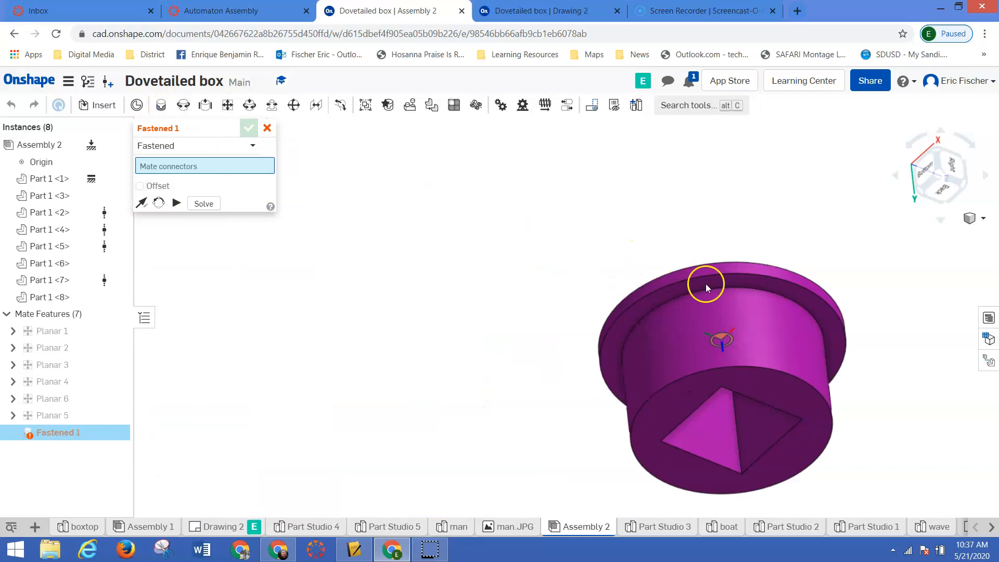
pyautogui.click(764, 297)
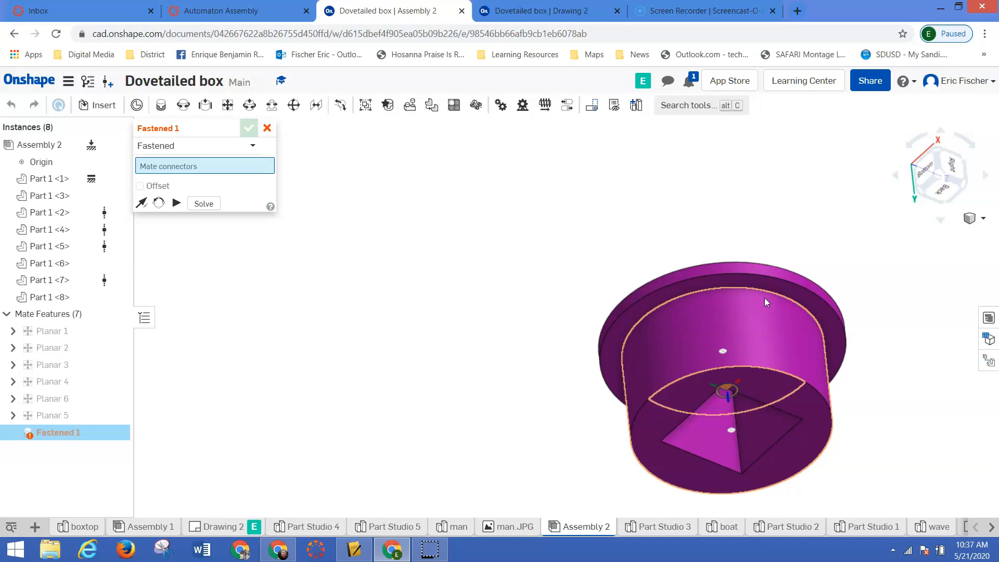
pyautogui.moveTo(776, 302); pyautogui.dragTo(758, 289, button='right')
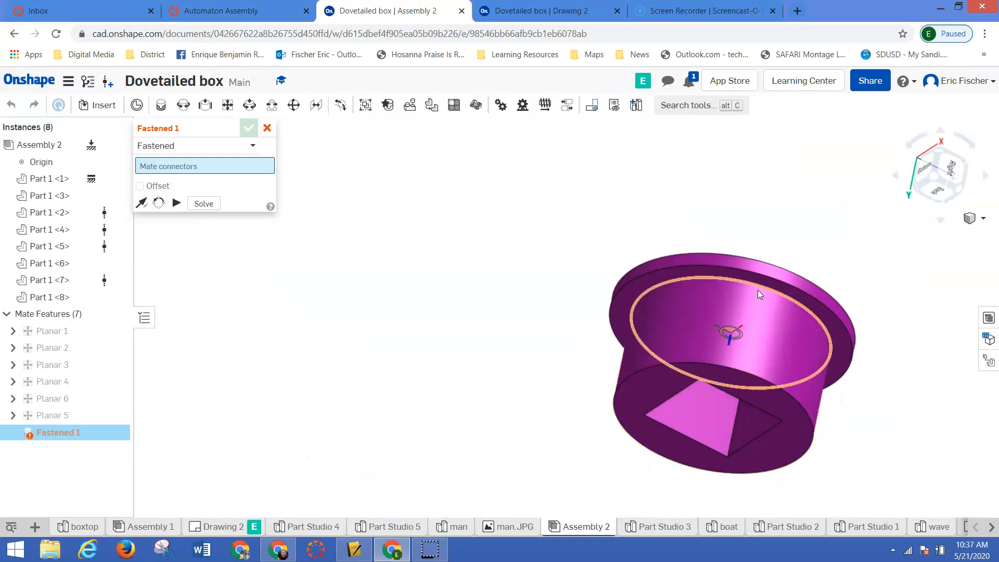
pyautogui.click(602, 341)
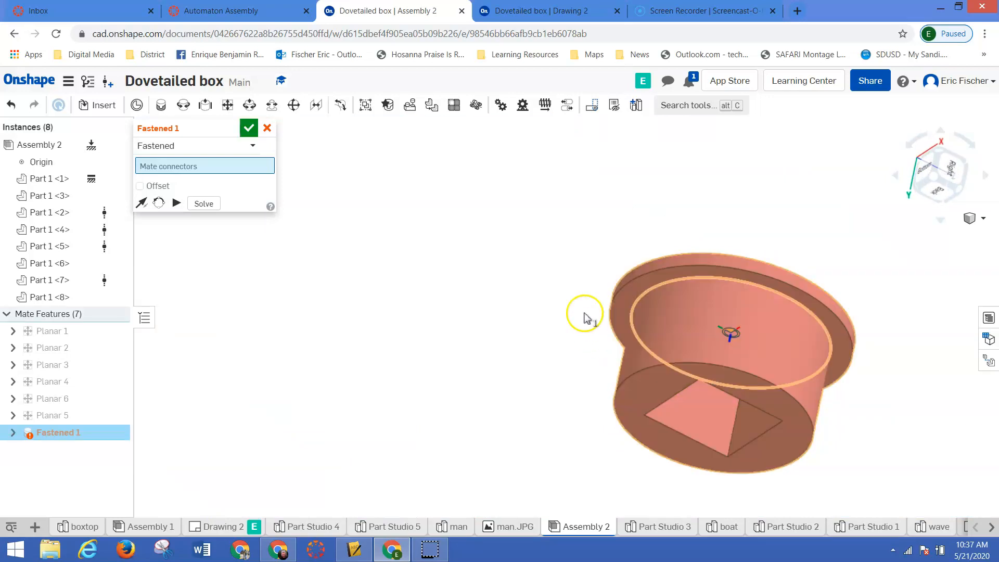
# Complete the fastened mate by seating the bushing in the box top's round hole nearest the side panel.
pyautogui.scroll(-5, 586, 312)
pyautogui.moveTo(503, 368); pyautogui.dragTo(457, 413, button='right')
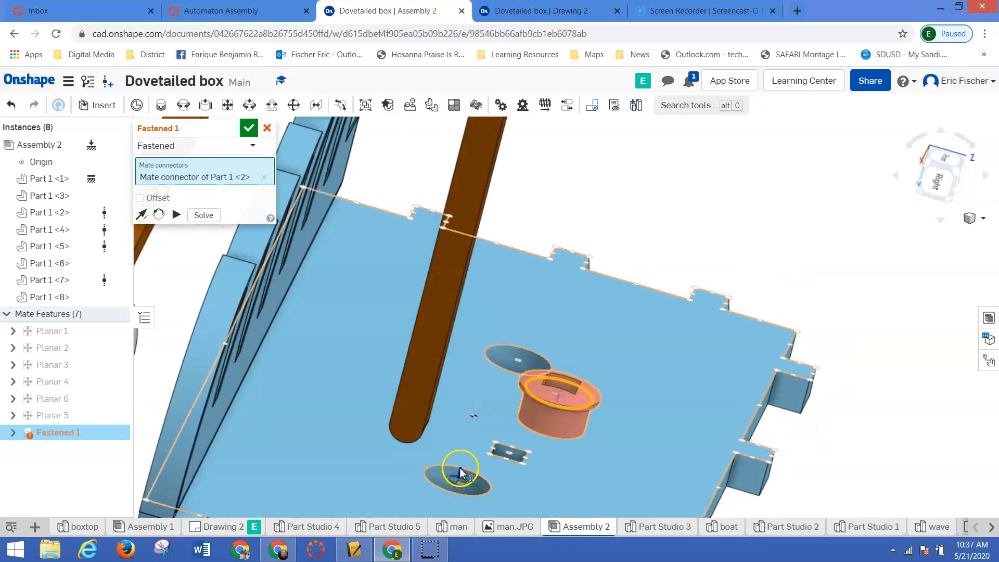
pyautogui.click(762, 329)
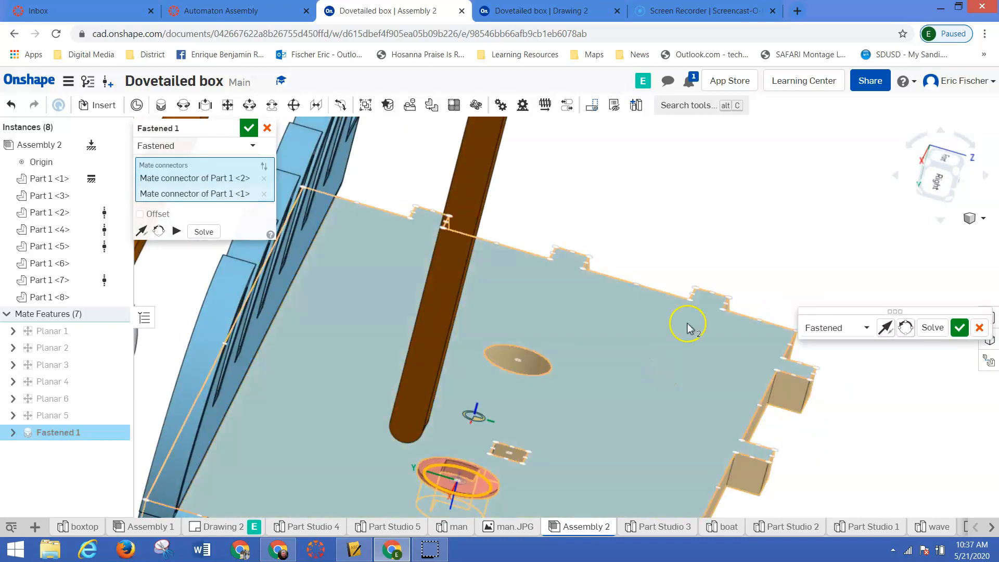
pyautogui.moveTo(799, 218); pyautogui.dragTo(807, 228, button='right')
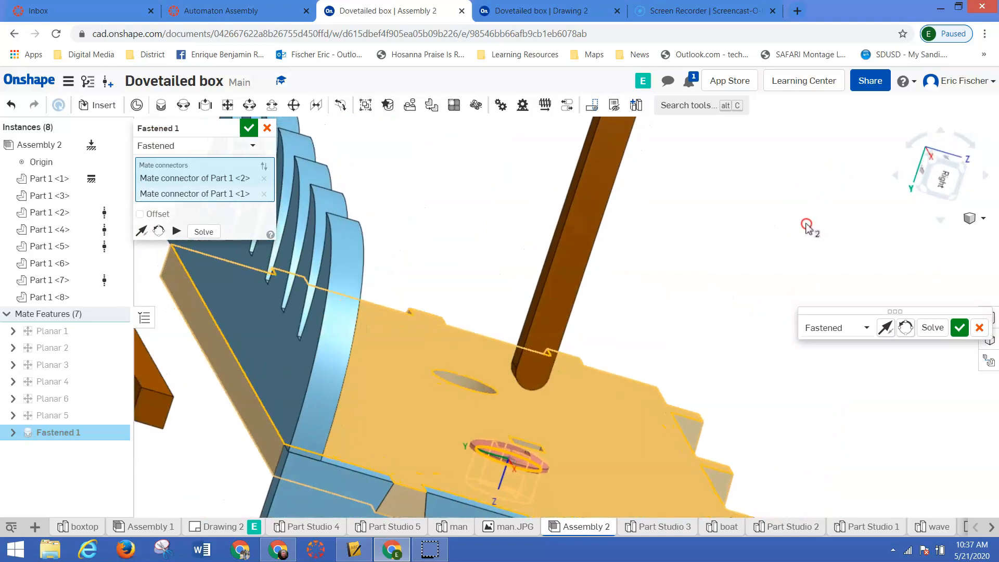
pyautogui.click(959, 327)
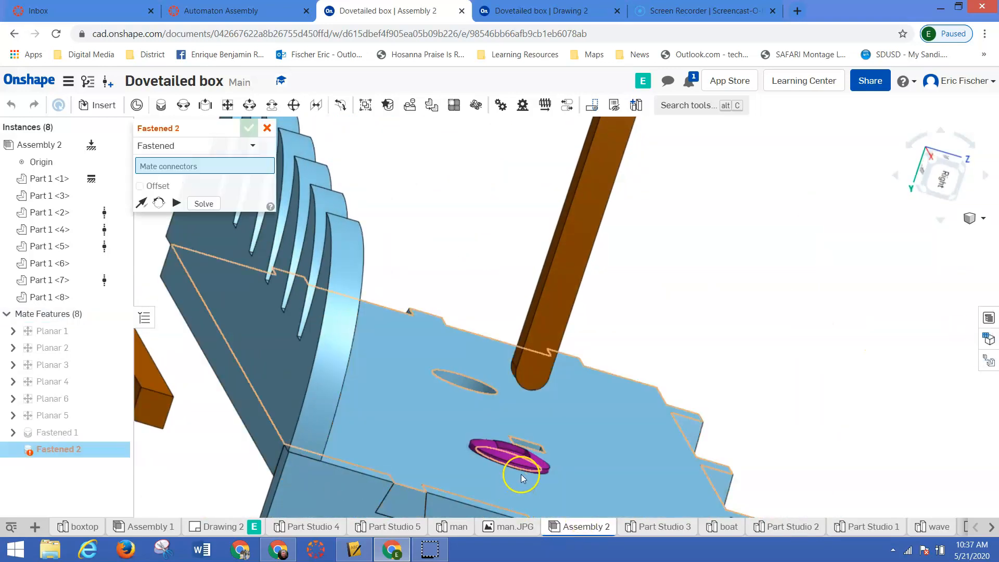
pyautogui.scroll(1, 522, 473)
pyautogui.scroll(-2, 522, 473)
pyautogui.scroll(1, 503, 486)
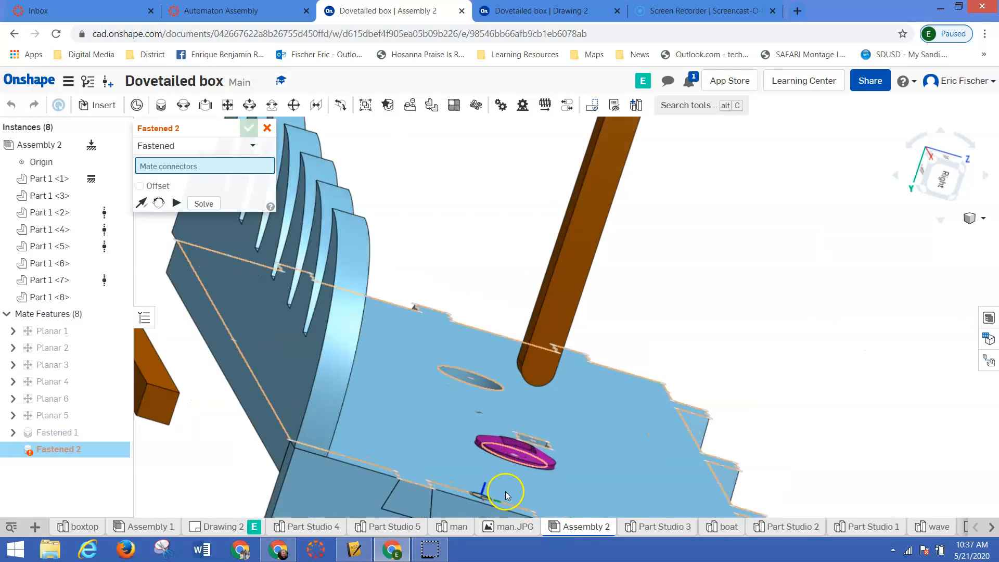
pyautogui.click(267, 128)
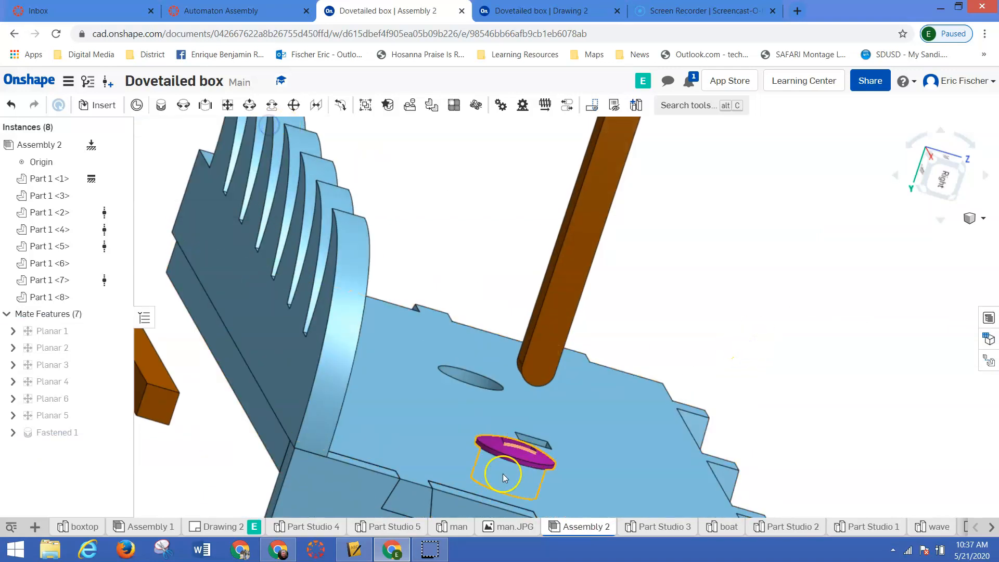
# Try moving the seated bushing and inspect it from above to check that the fastened mate holds it in the box top.
pyautogui.scroll(3, 503, 473)
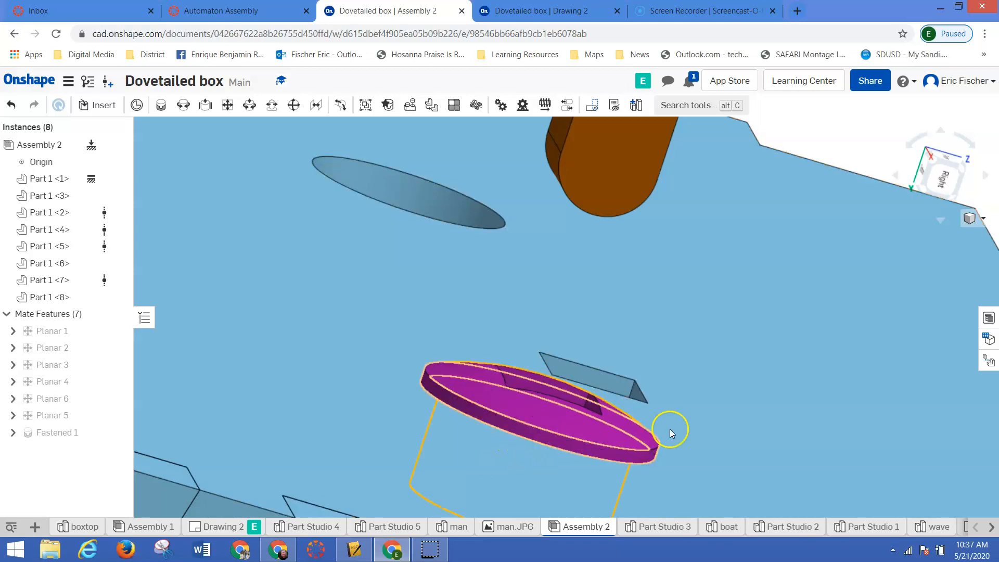
pyautogui.moveTo(633, 445); pyautogui.dragTo(495, 421)
pyautogui.scroll(-5, 634, 289)
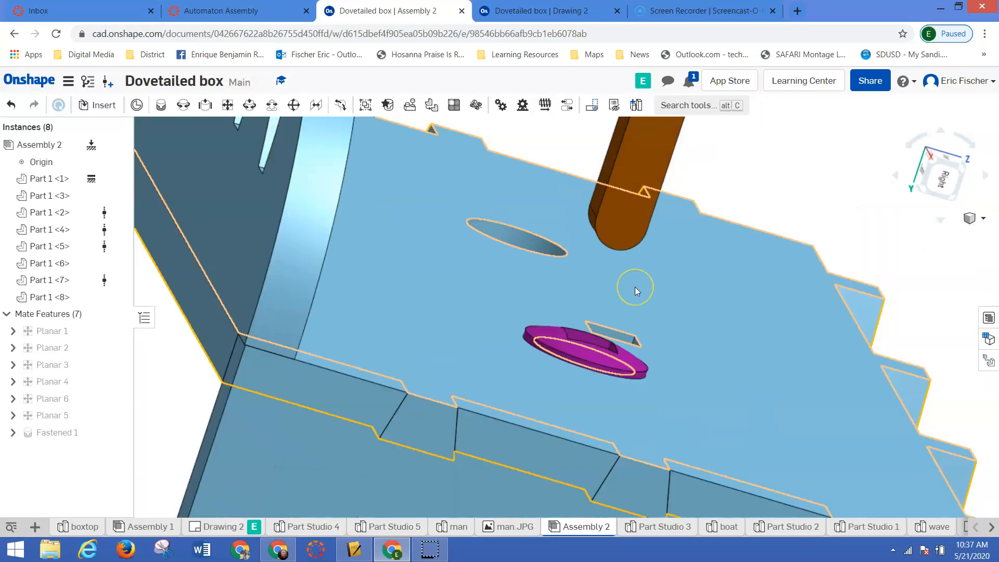
pyautogui.moveTo(650, 367); pyautogui.dragTo(669, 353, button='right')
pyautogui.moveTo(629, 297); pyautogui.dragTo(629, 296, button='right')
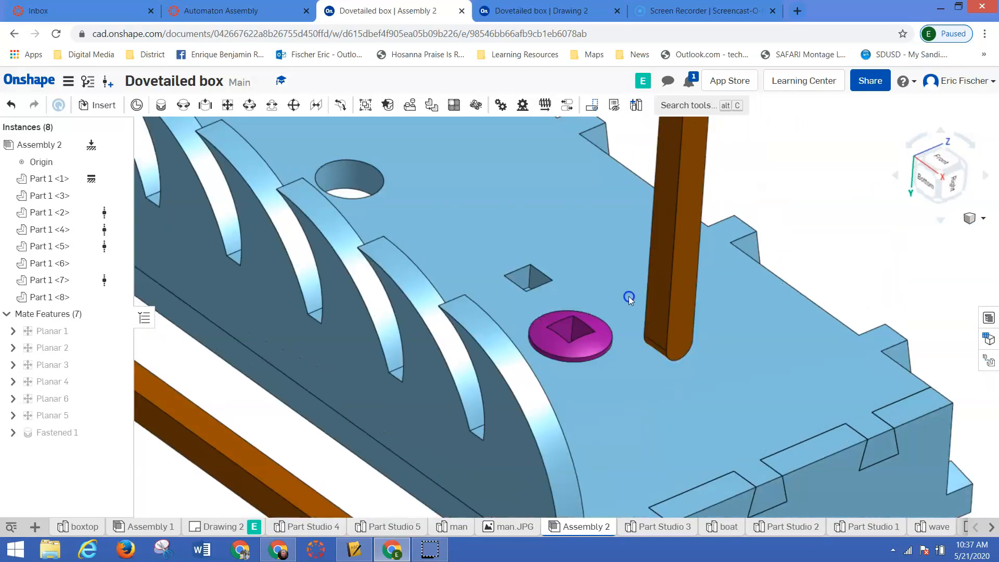
# Move the upright brown rod over to the fastened bushing and raise it to stand above the bushing's square hole.
pyautogui.moveTo(576, 297); pyautogui.dragTo(563, 369)
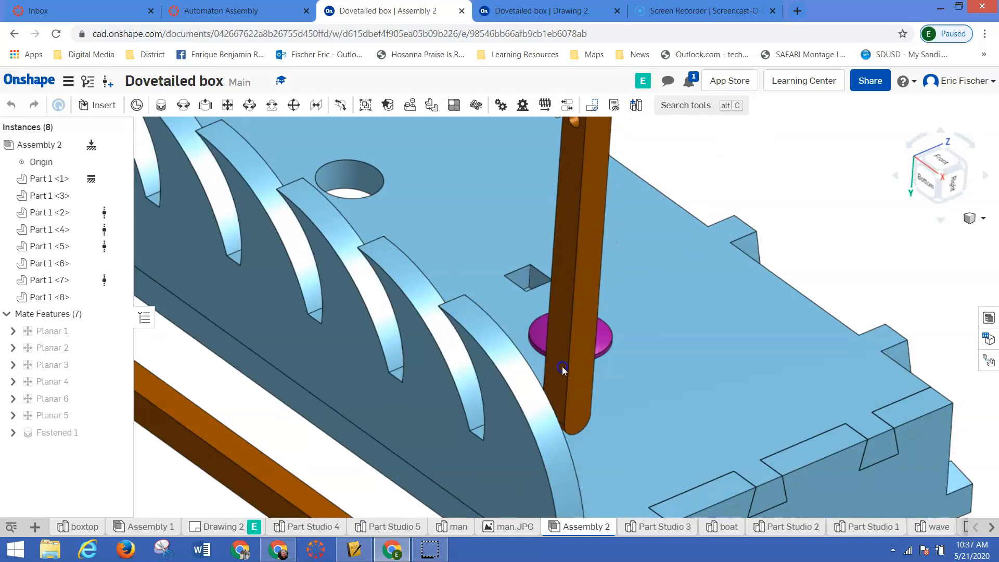
pyautogui.moveTo(576, 296); pyautogui.dragTo(585, 255)
pyautogui.moveTo(688, 347); pyautogui.dragTo(693, 315, button='right')
pyautogui.scroll(-5, 697, 309)
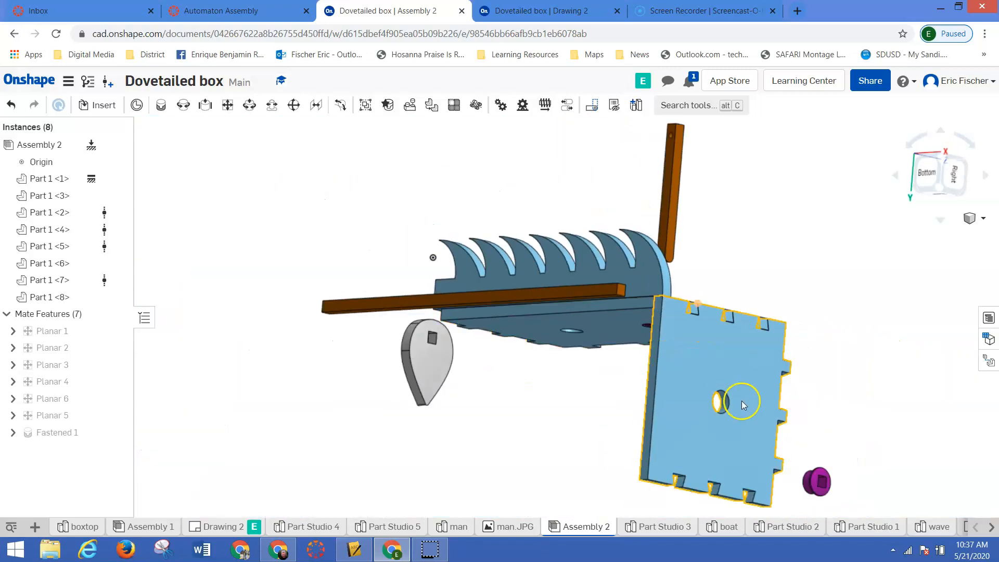
# Start a revolute mate on the loose purple bushing, using the circular edge where its barrel meets the flange.
pyautogui.moveTo(712, 472); pyautogui.dragTo(765, 476, button='right')
pyautogui.scroll(-2, 786, 458)
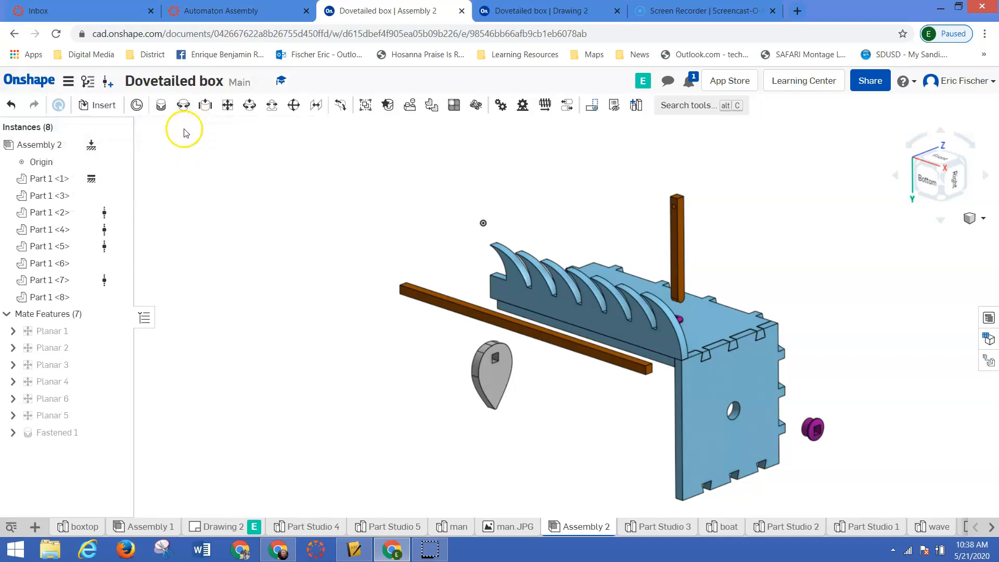
pyautogui.click(183, 105)
pyautogui.moveTo(743, 457); pyautogui.dragTo(779, 460, button='right')
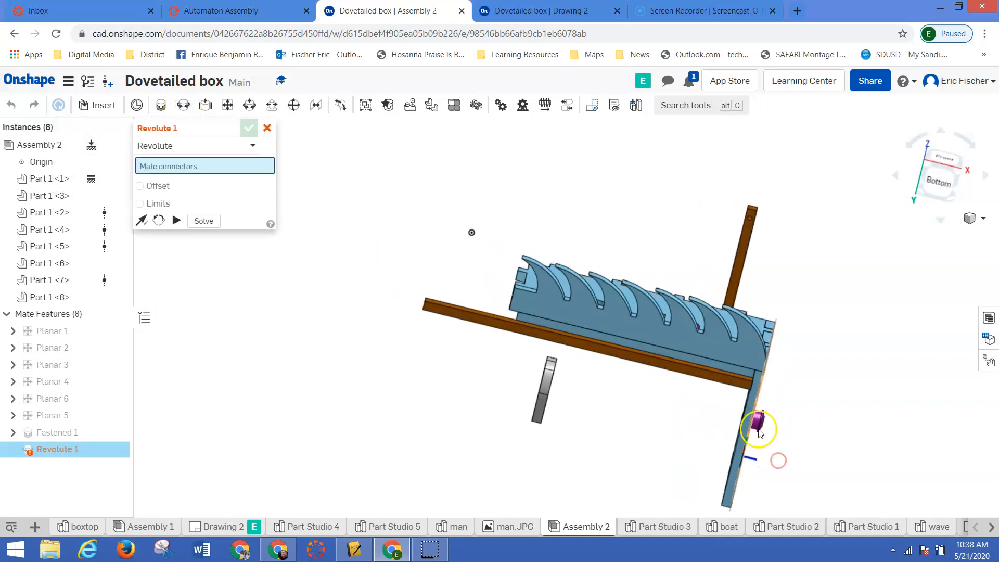
pyautogui.scroll(-10, 759, 433)
pyautogui.moveTo(730, 435); pyautogui.dragTo(751, 442, button='right')
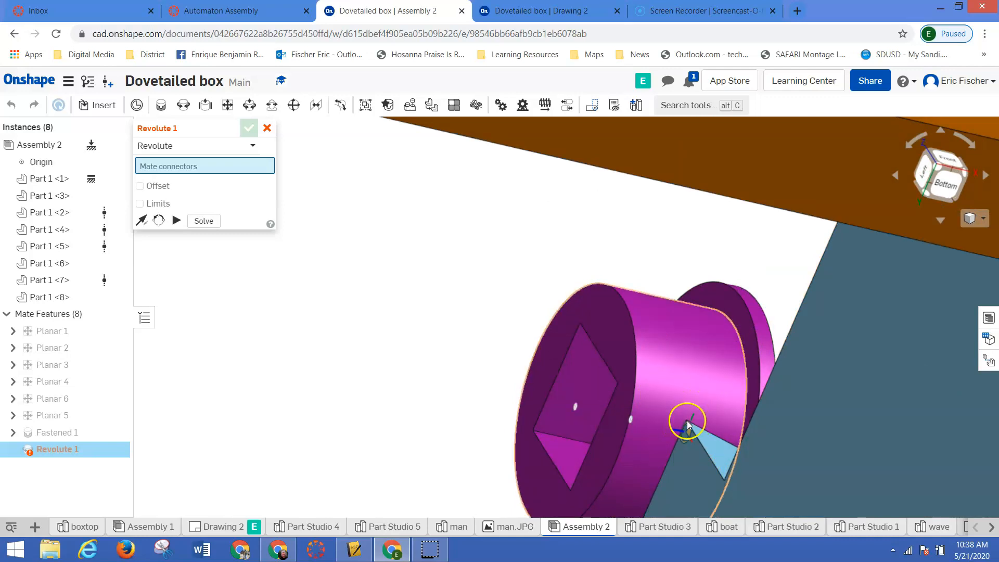
pyautogui.click(741, 339)
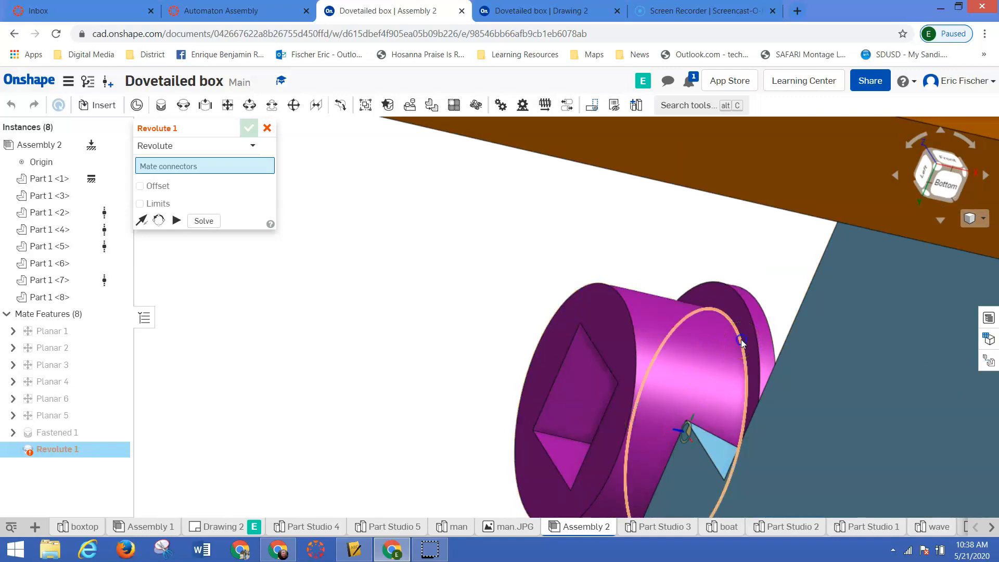
# Complete the revolute mate by seating the bushing in the outer edge of the side panel's round hole.
pyautogui.moveTo(500, 319); pyautogui.dragTo(466, 302, button='right')
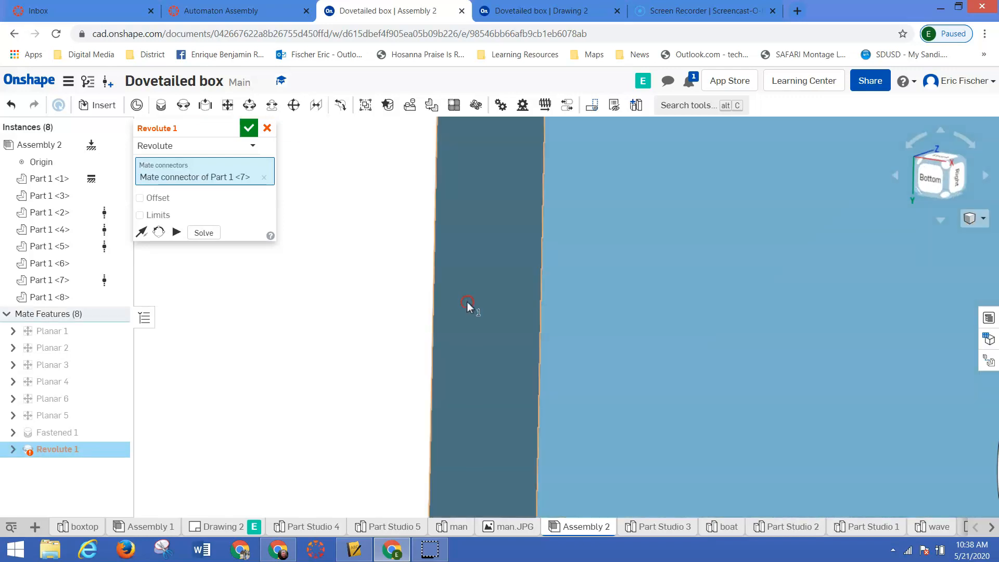
pyautogui.scroll(2, 467, 301)
pyautogui.scroll(-4, 467, 301)
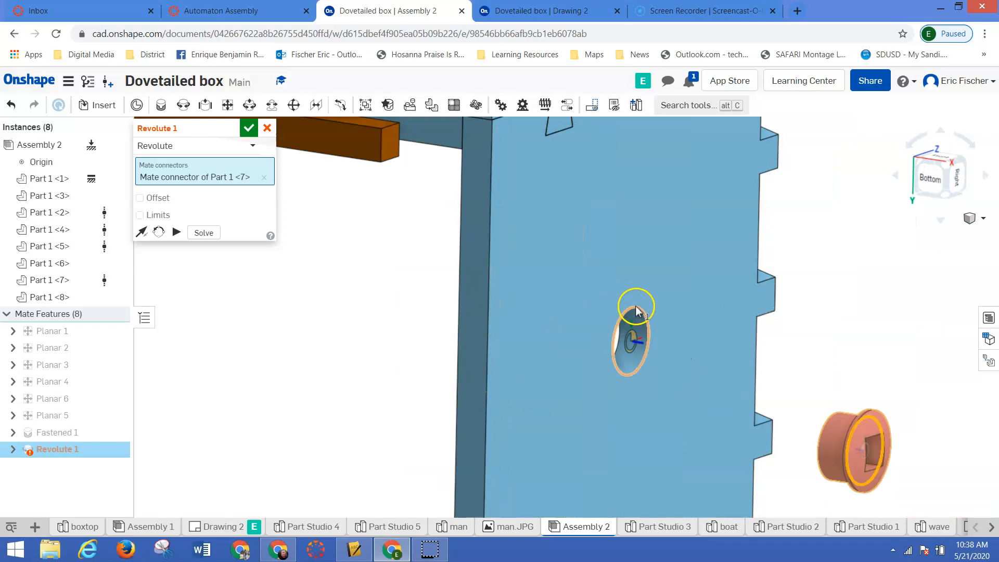
pyautogui.click(858, 325)
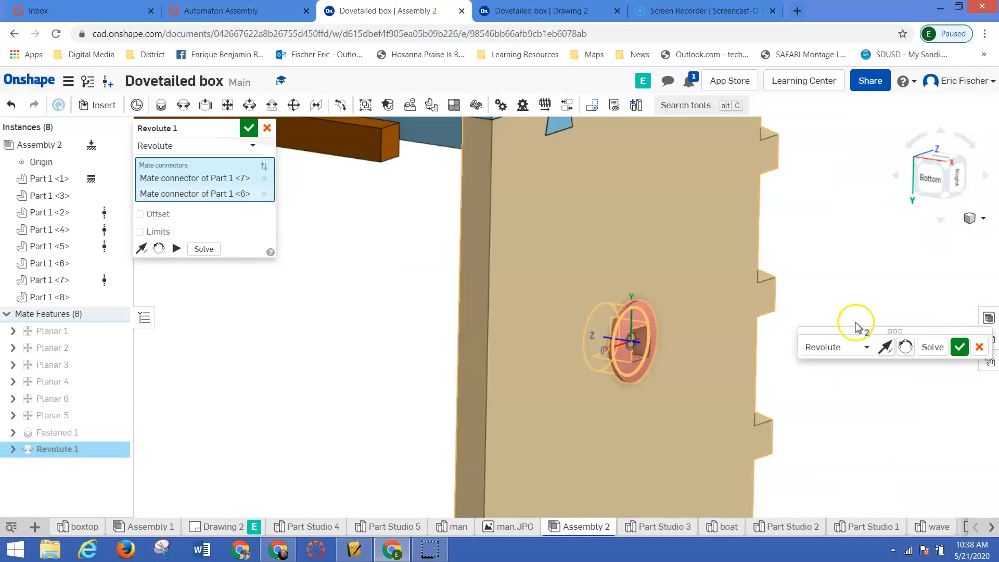
pyautogui.press('Return')
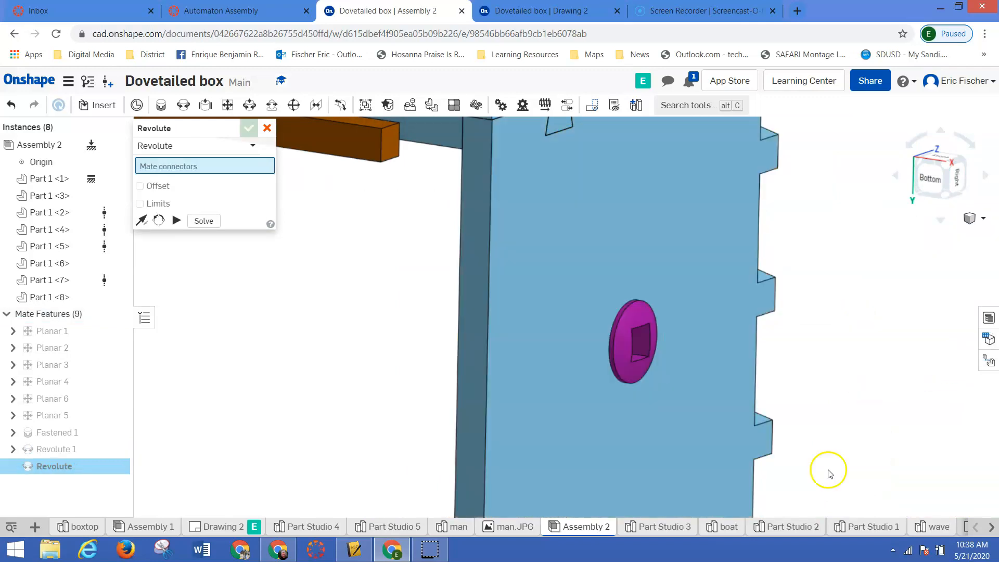
pyautogui.click(266, 128)
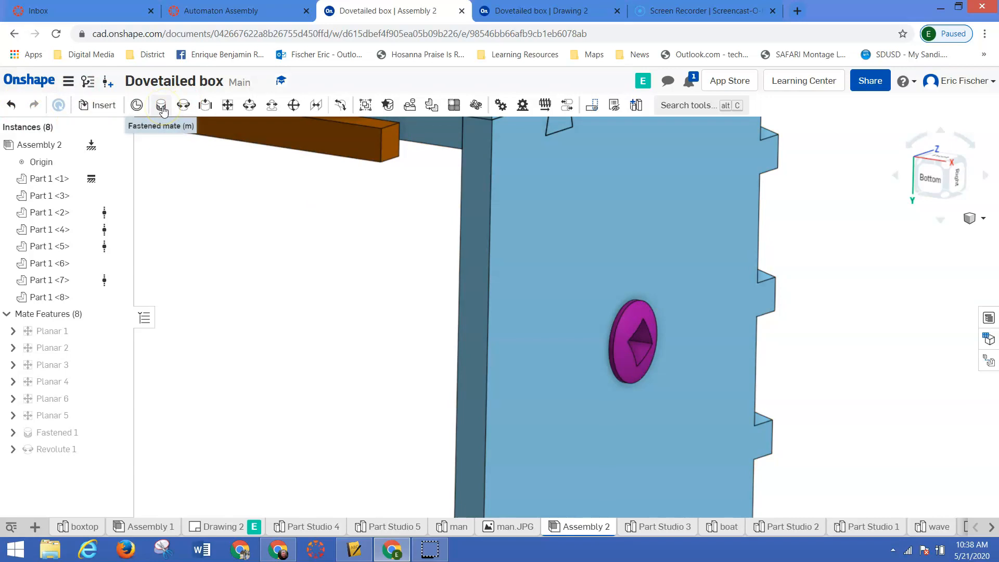
pyautogui.scroll(-5, 276, 284)
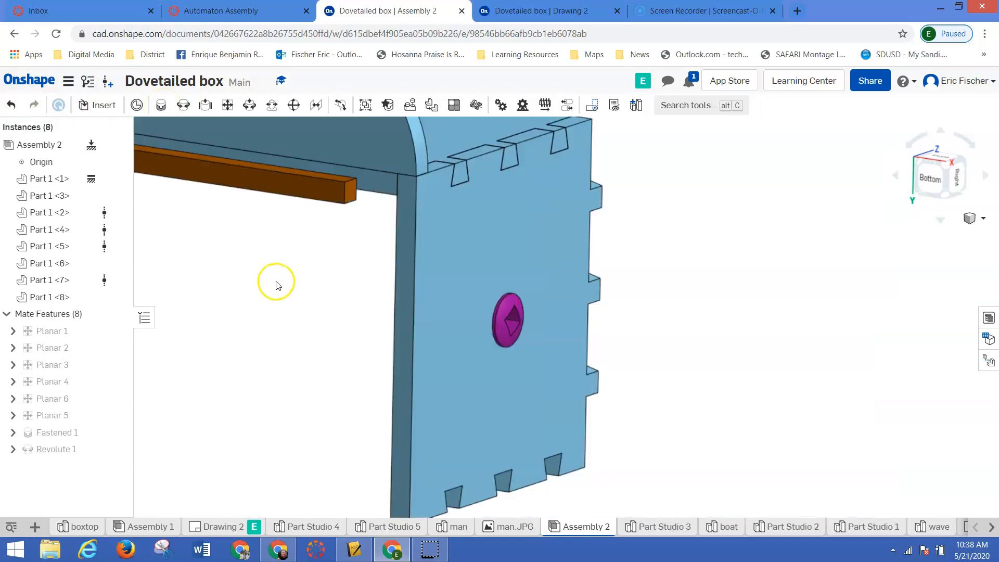
pyautogui.click(503, 274)
pyautogui.moveTo(503, 272); pyautogui.dragTo(550, 394, button='middle')
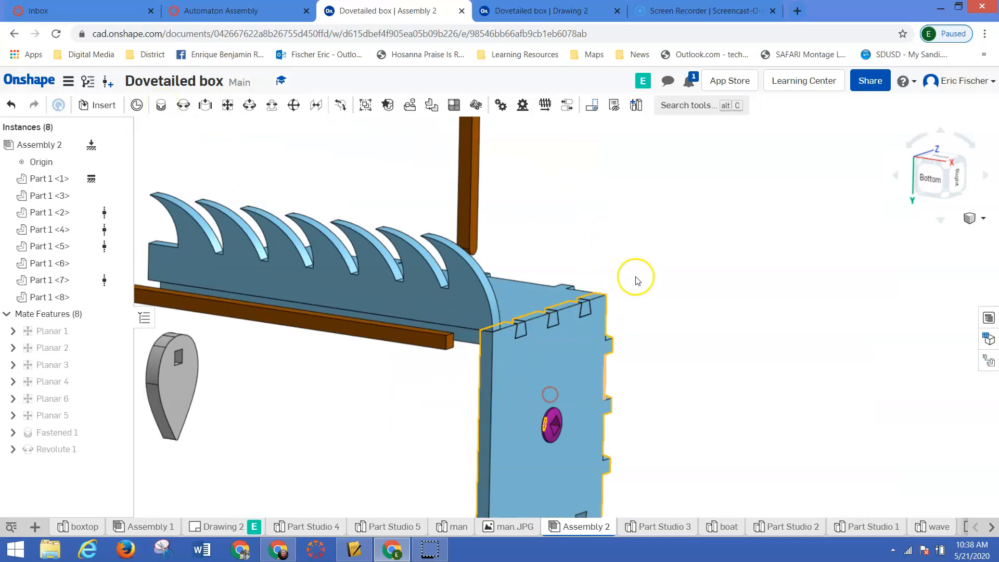
# Start a planar mate on the upright brown rod, using one of its flat side faces.
pyautogui.moveTo(570, 242); pyautogui.dragTo(462, 217, button='right')
pyautogui.moveTo(443, 195); pyautogui.dragTo(435, 190)
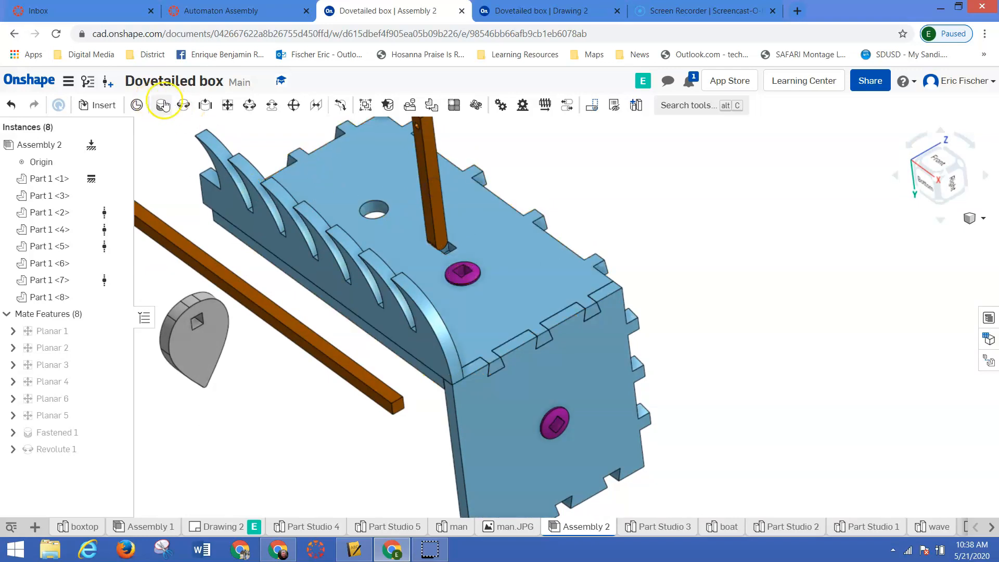
pyautogui.click(227, 105)
pyautogui.scroll(-2, 364, 192)
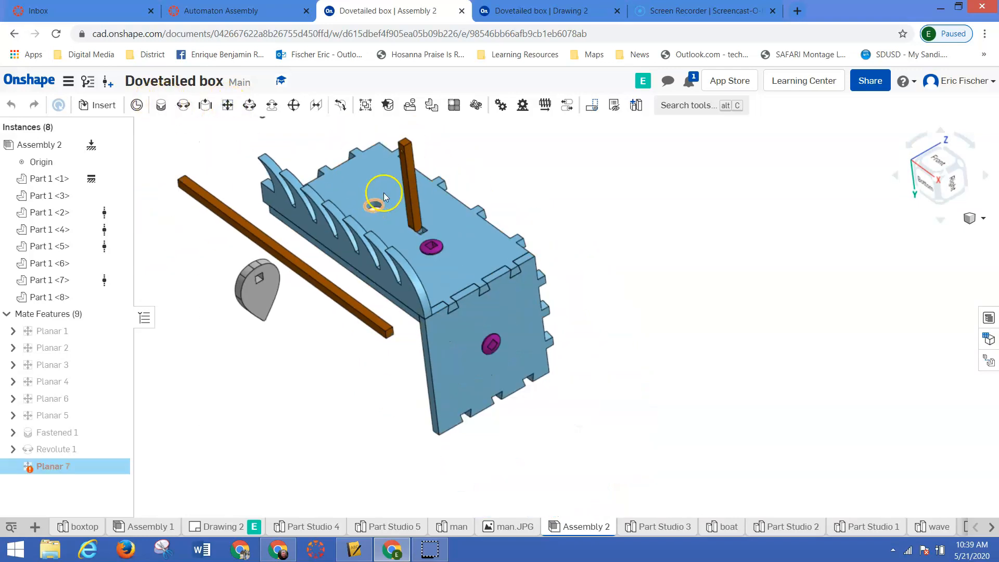
pyautogui.scroll(5, 382, 183)
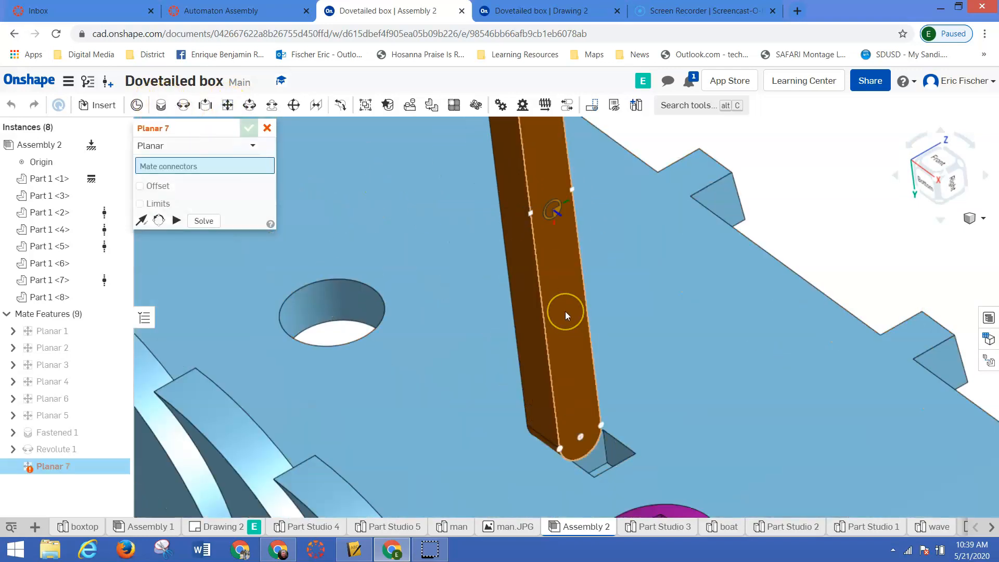
pyautogui.click(565, 311)
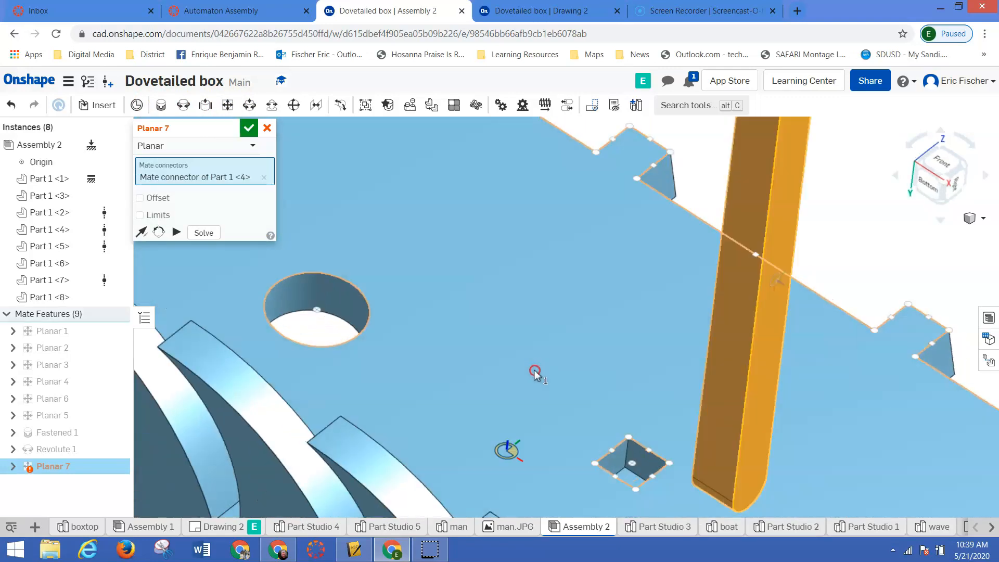
# Complete the planar mate by pairing the rod's side face with an inner wall of the box-top bushing's square hole.
pyautogui.moveTo(534, 370); pyautogui.dragTo(543, 378, button='right')
pyautogui.scroll(2, 666, 278)
pyautogui.scroll(-5, 680, 292)
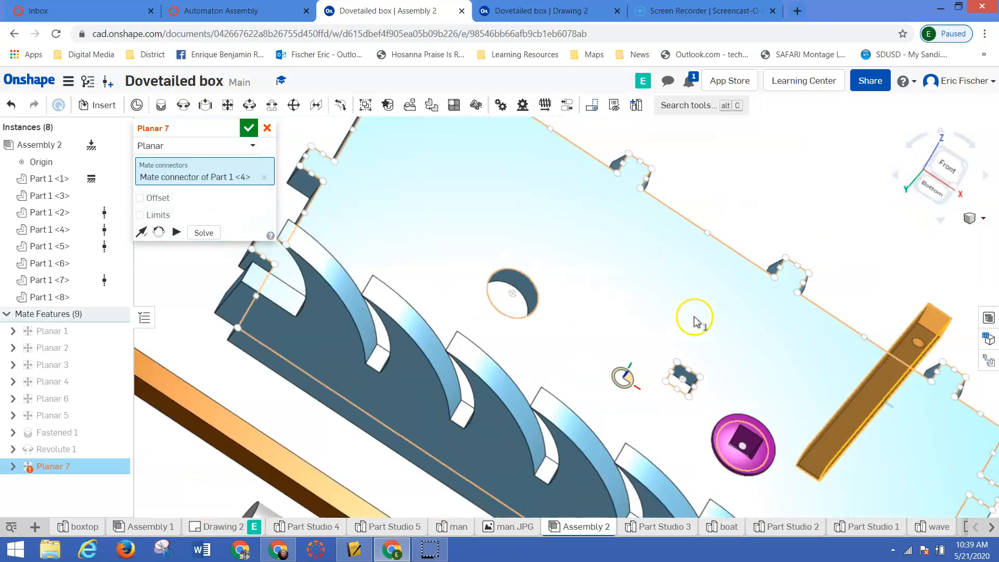
pyautogui.moveTo(697, 404); pyautogui.dragTo(747, 463, button='right')
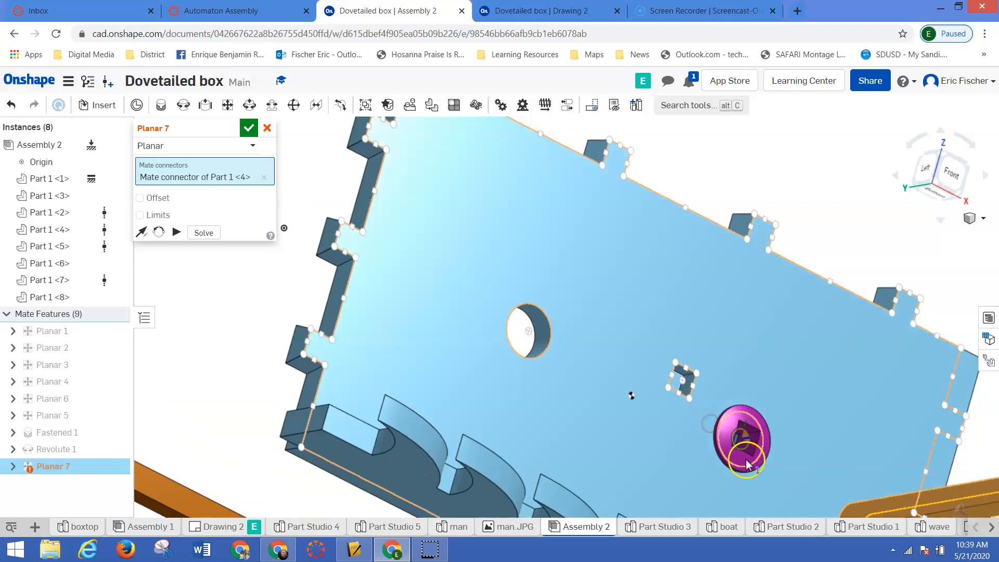
pyautogui.scroll(5, 746, 463)
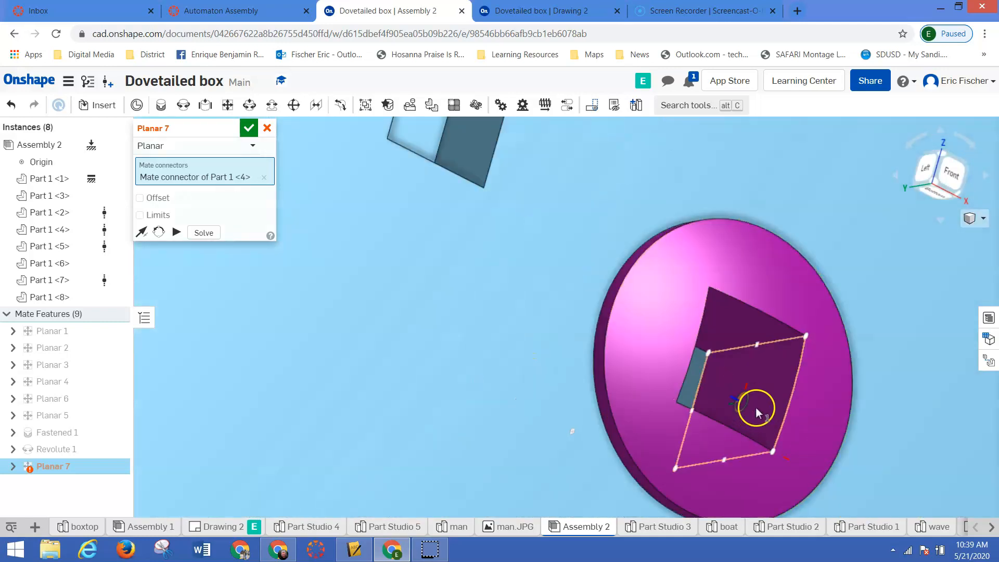
pyautogui.click(756, 408)
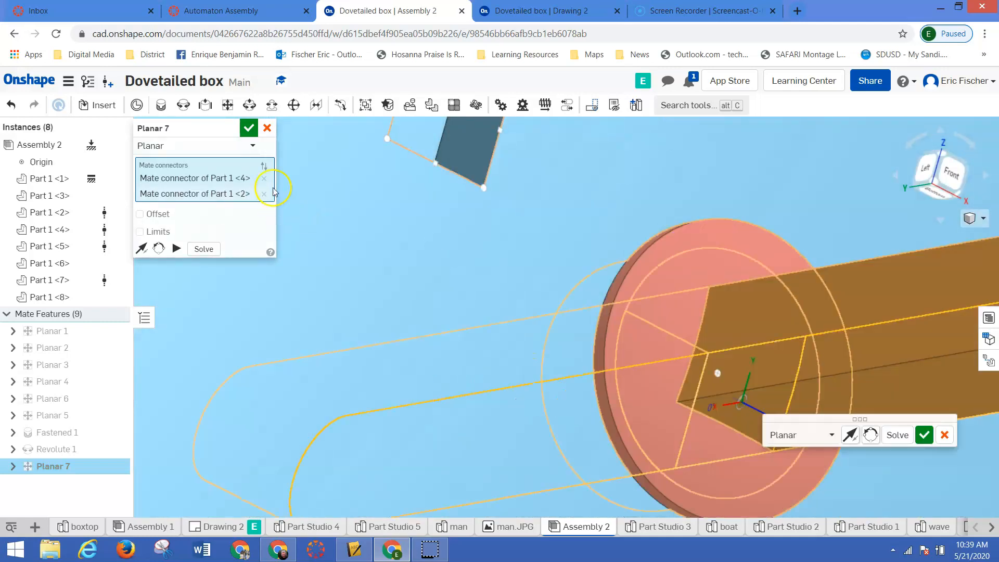
pyautogui.moveTo(516, 239); pyautogui.dragTo(497, 233, button='right')
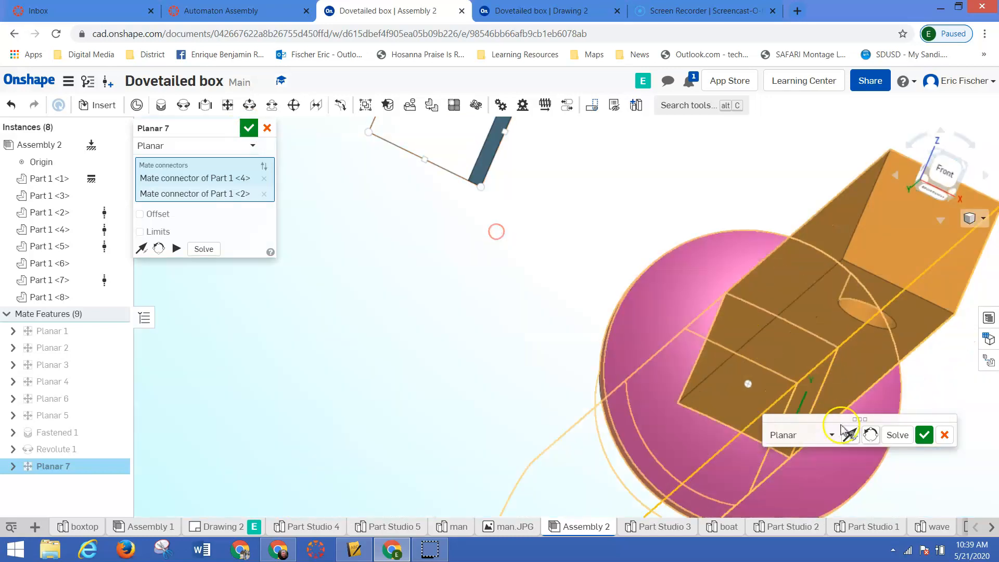
pyautogui.click(925, 436)
pyautogui.click(850, 424)
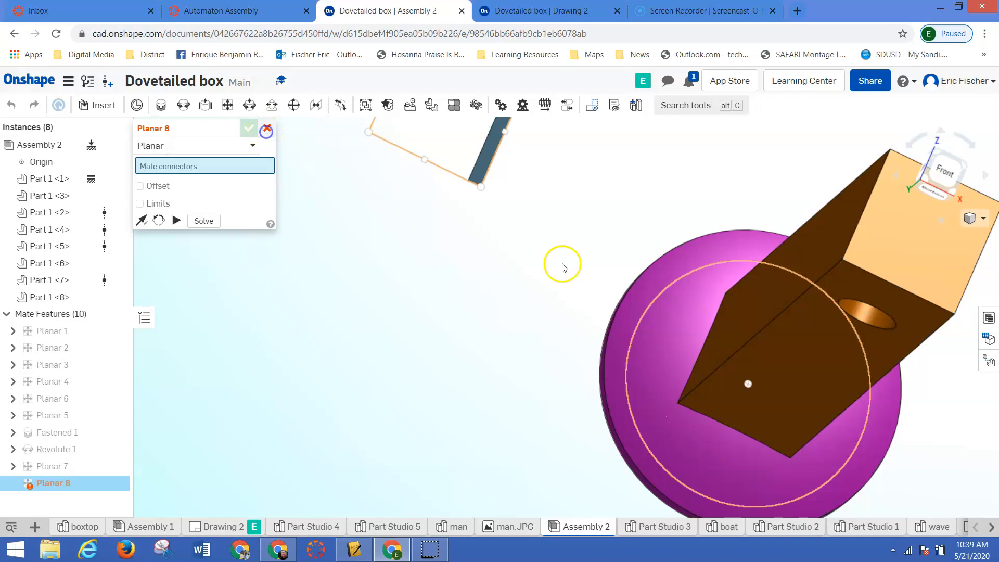
pyautogui.click(266, 129)
# Shift the rod within the bushing and add a planar mate between its adjacent side face and the square hole's adjoining inner wall.
pyautogui.moveTo(779, 337); pyautogui.dragTo(785, 319)
pyautogui.click(282, 219)
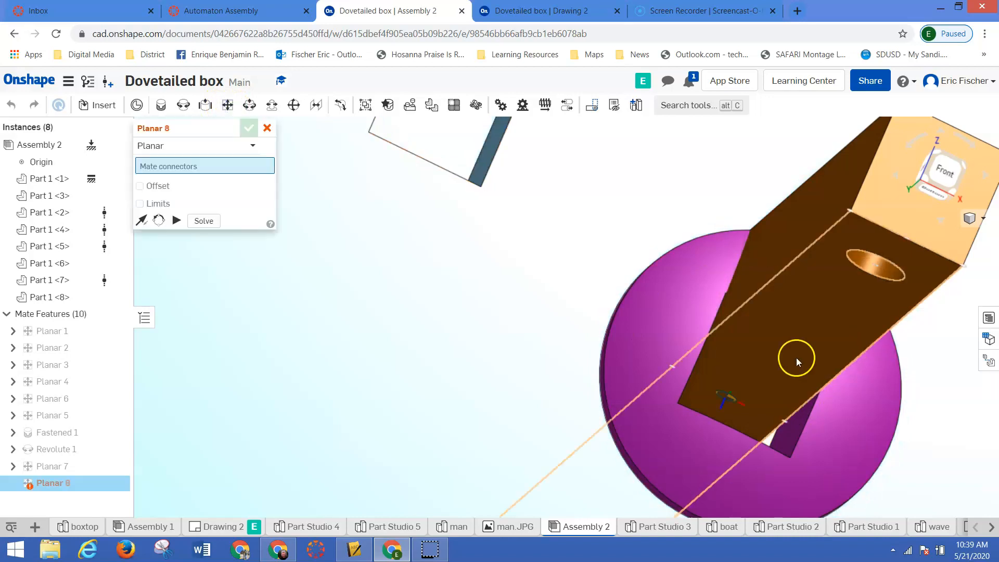
pyautogui.click(700, 354)
pyautogui.moveTo(698, 357); pyautogui.dragTo(692, 372, button='right')
pyautogui.scroll(5, 760, 433)
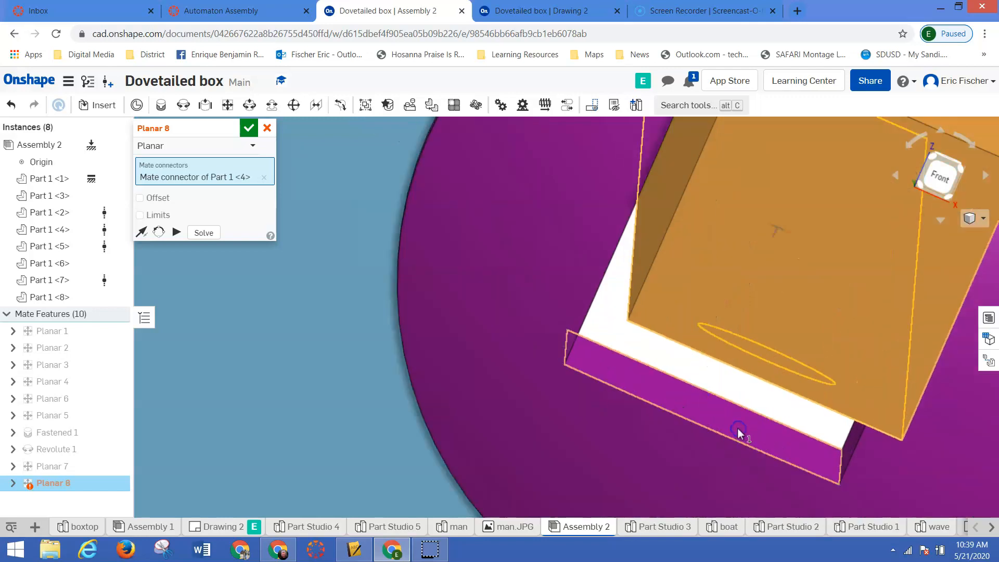
pyautogui.click(737, 429)
pyautogui.click(248, 128)
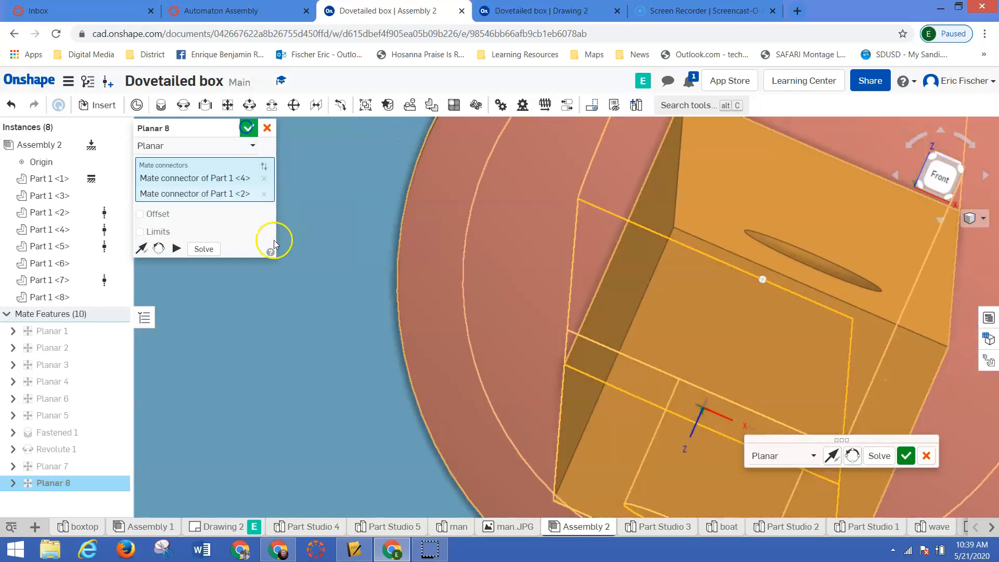
# Slide the upright rod up and down through the box-top bushing to test its planar mates.
pyautogui.scroll(1, 376, 280)
pyautogui.scroll(-5, 376, 280)
pyautogui.moveTo(417, 341); pyautogui.dragTo(425, 302, button='right')
pyautogui.scroll(-3, 425, 303)
pyautogui.moveTo(666, 355); pyautogui.dragTo(650, 348, button='right')
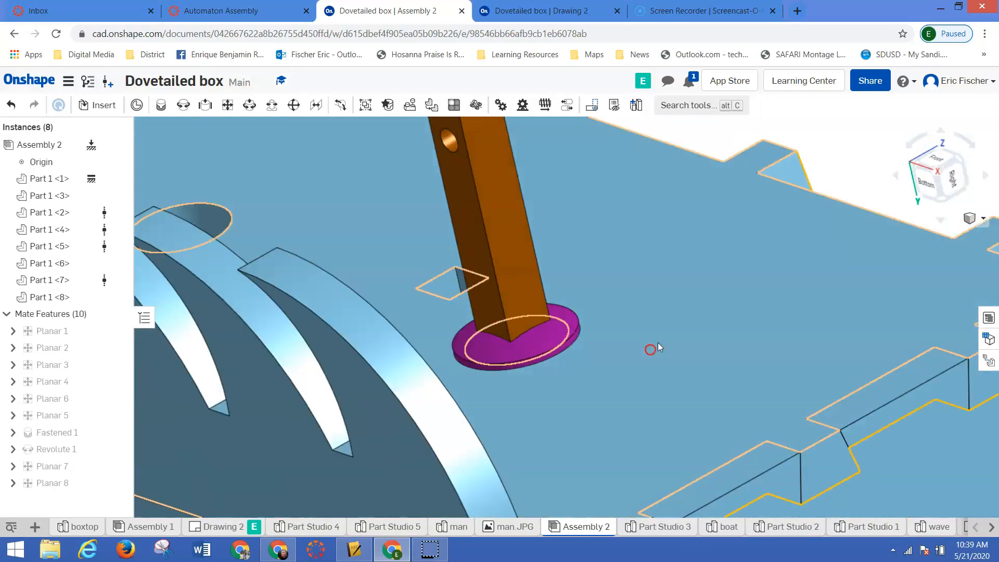
pyautogui.moveTo(498, 209)
pyautogui.mouseDown()
pyautogui.moveTo(485, 124)
pyautogui.moveTo(498, 191)
pyautogui.mouseUp()
pyautogui.moveTo(528, 309); pyautogui.dragTo(549, 347)
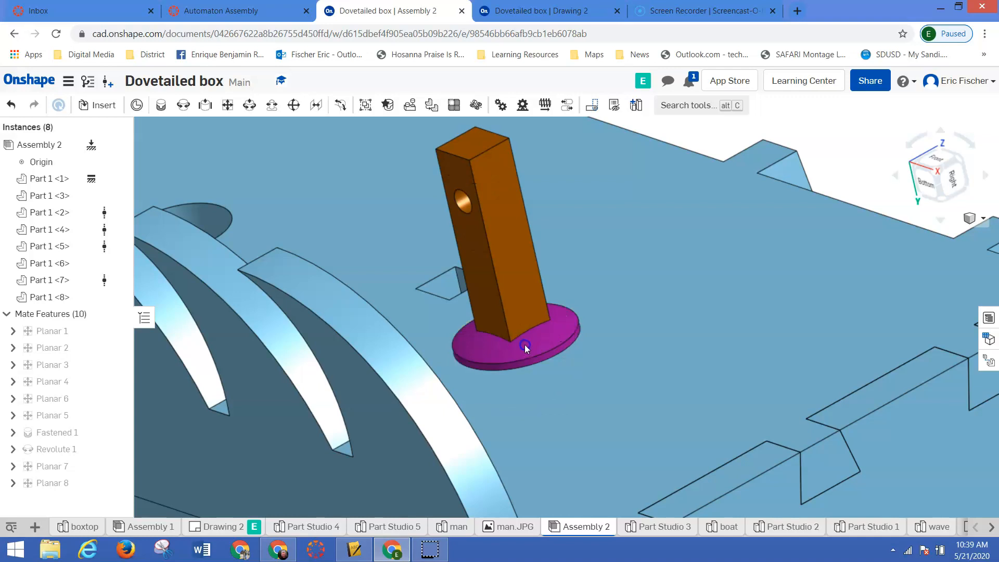
pyautogui.moveTo(529, 306); pyautogui.dragTo(495, 191)
pyautogui.scroll(-6, 615, 312)
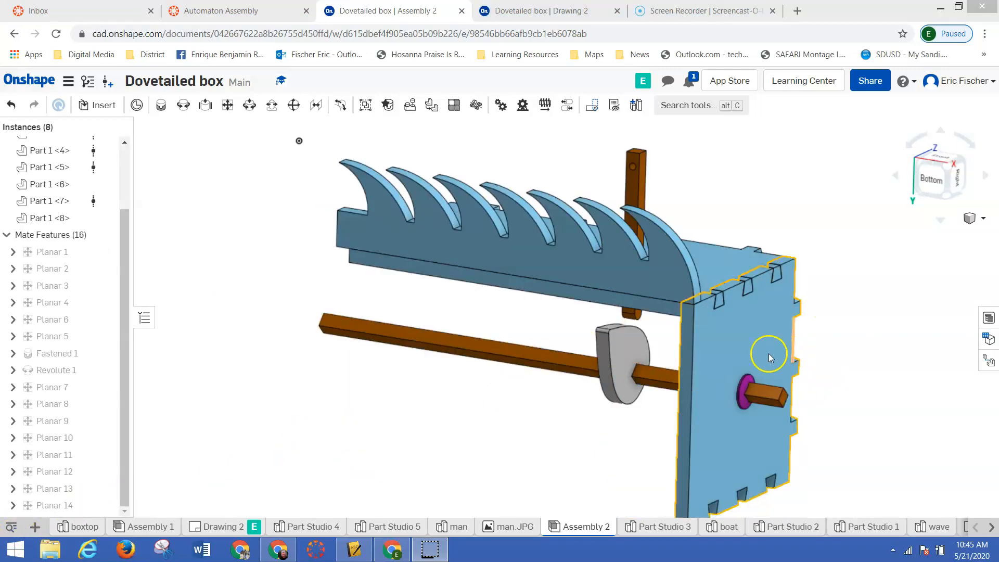
# Inspect the upright rod and the bushing it passes through in the box top.
pyautogui.moveTo(709, 306); pyautogui.dragTo(639, 276, button='middle')
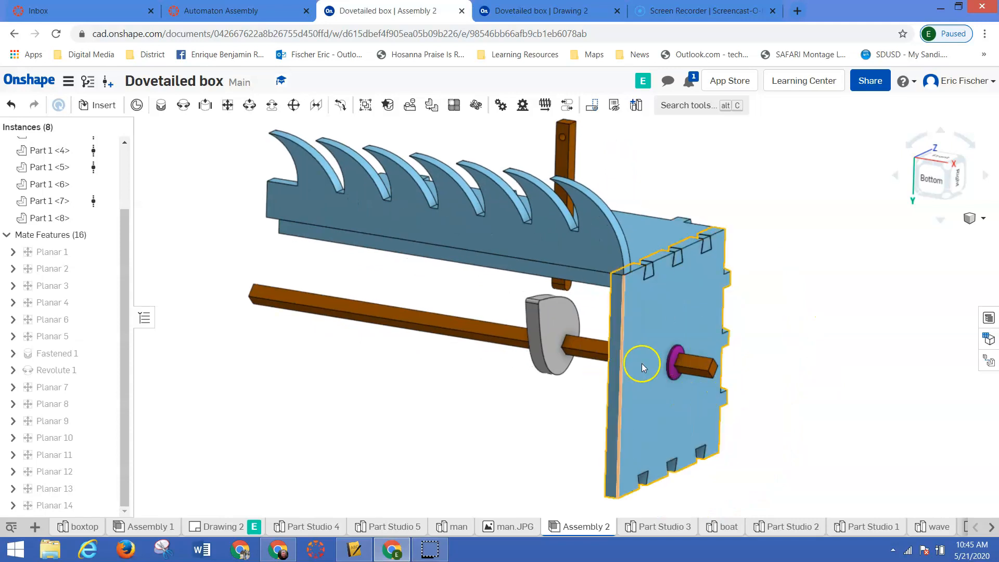
pyautogui.scroll(2, 689, 358)
pyautogui.moveTo(686, 280); pyautogui.dragTo(541, 156, button='right')
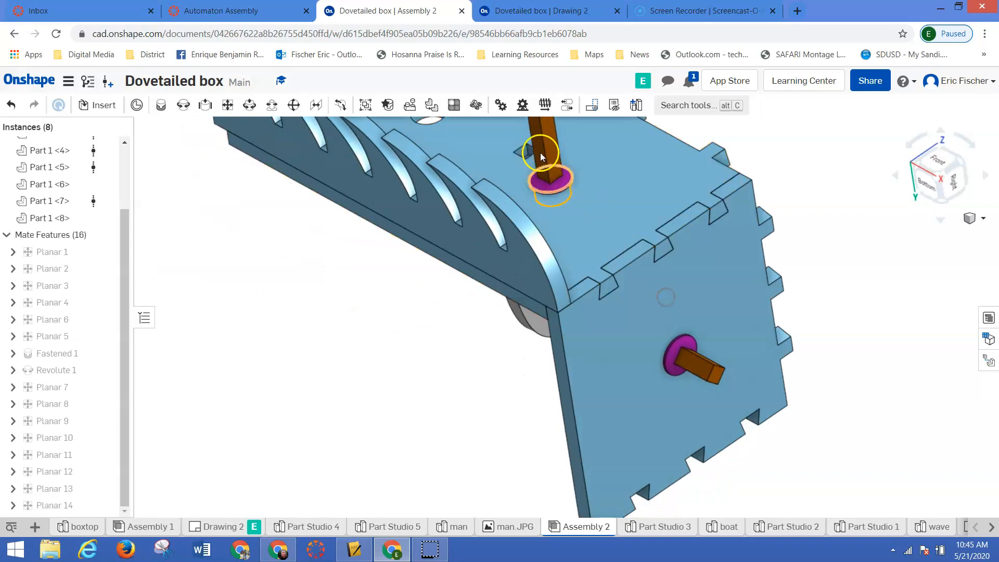
pyautogui.scroll(3, 541, 156)
pyautogui.moveTo(551, 205); pyautogui.dragTo(570, 175)
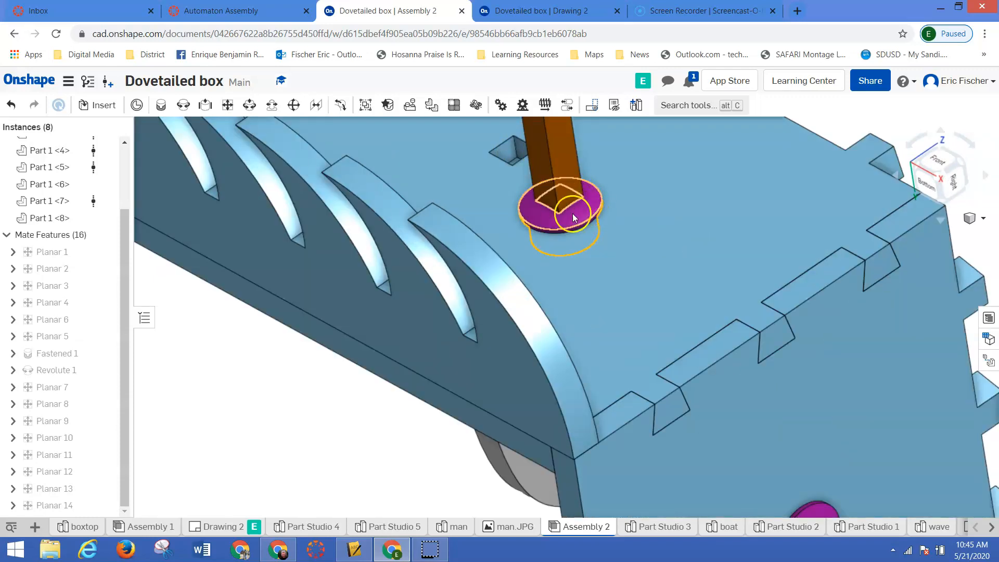
pyautogui.scroll(-3, 645, 220)
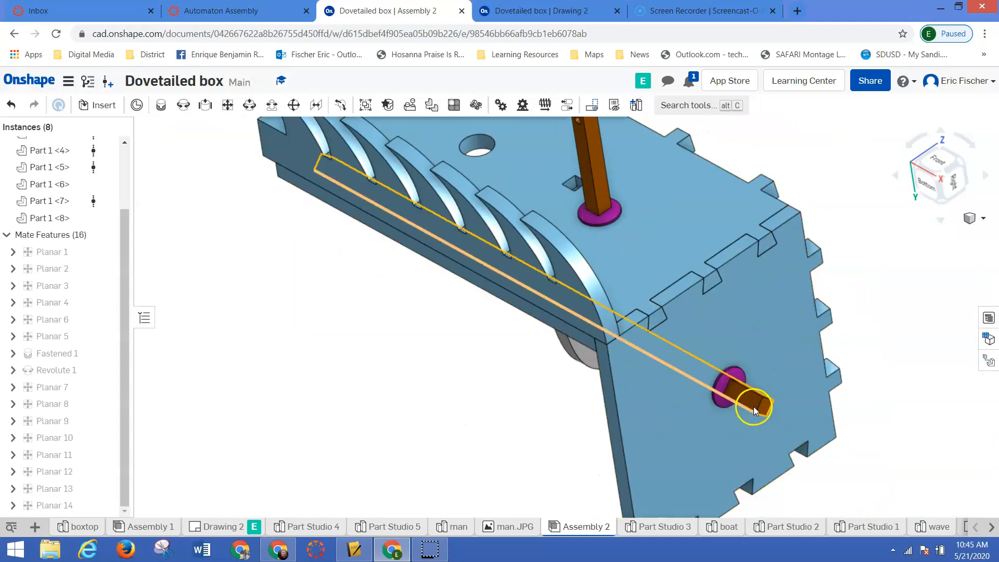
# Examine how the horizontal rod passes through the grey cam and the side panel's bushing, including from below the box top.
pyautogui.moveTo(756, 392); pyautogui.dragTo(773, 370, button='right')
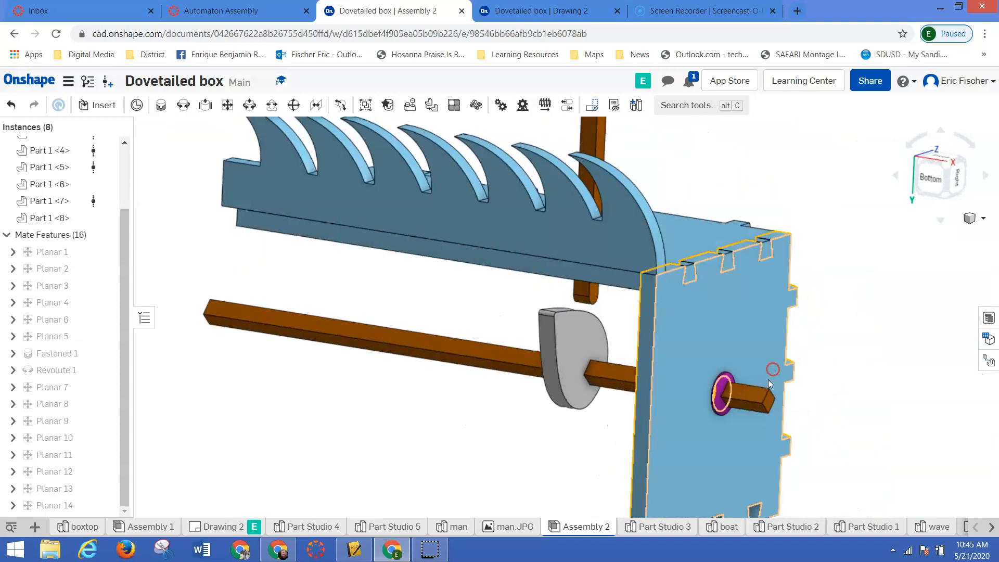
pyautogui.moveTo(696, 373); pyautogui.dragTo(710, 367, button='right')
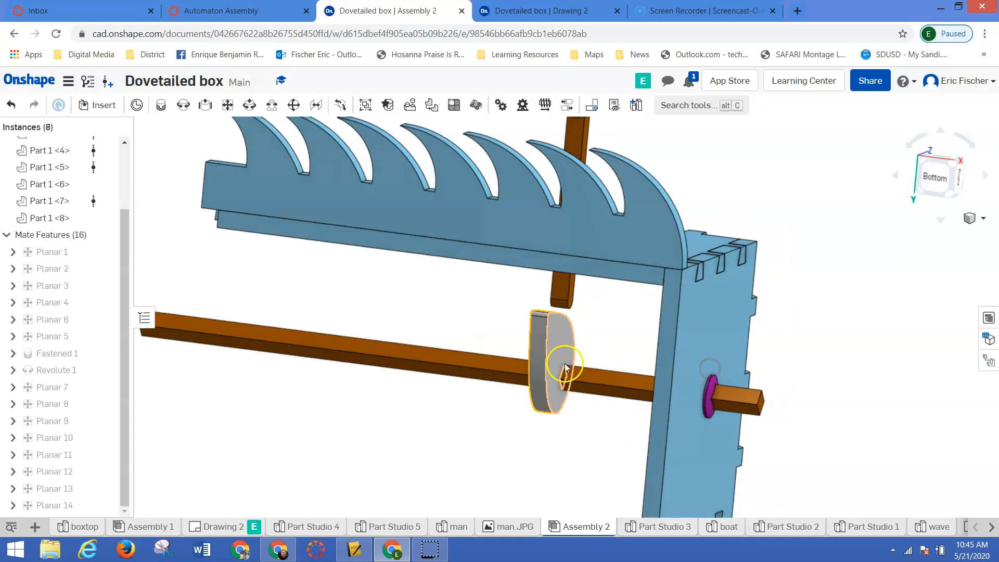
pyautogui.scroll(-2, 568, 371)
pyautogui.scroll(3, 564, 357)
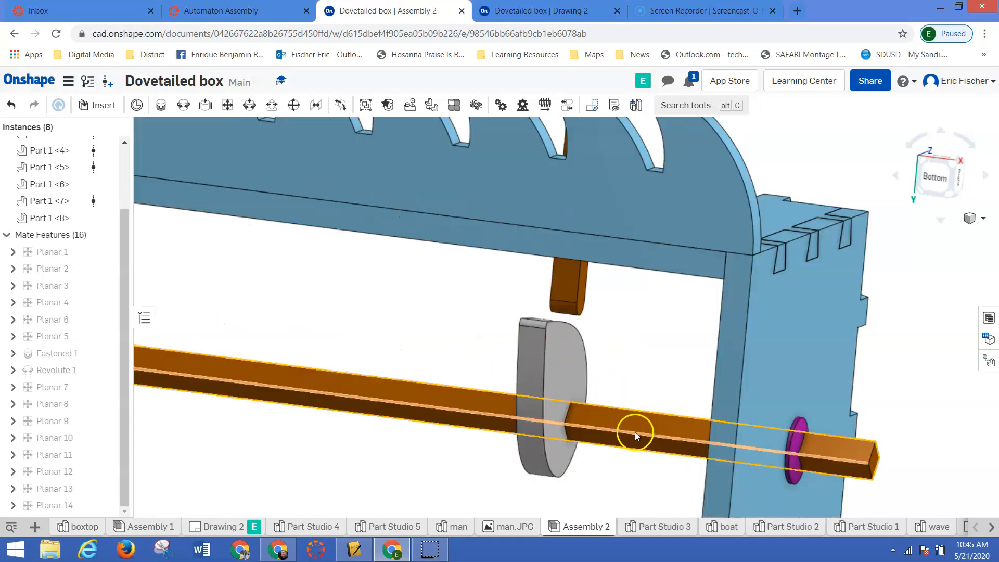
pyautogui.moveTo(621, 388); pyautogui.dragTo(656, 379, button='right')
pyautogui.click(479, 295)
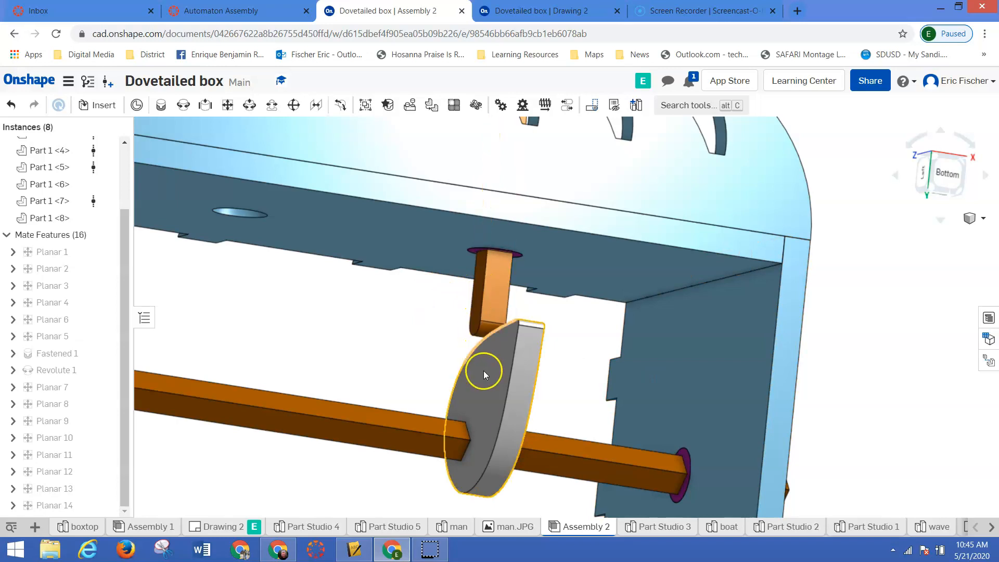
pyautogui.moveTo(535, 337); pyautogui.dragTo(606, 364, button='right')
# Move the upright rod and turn the cam back and forth on the horizontal rod to check how both parts move.
pyautogui.moveTo(389, 314); pyautogui.dragTo(398, 271)
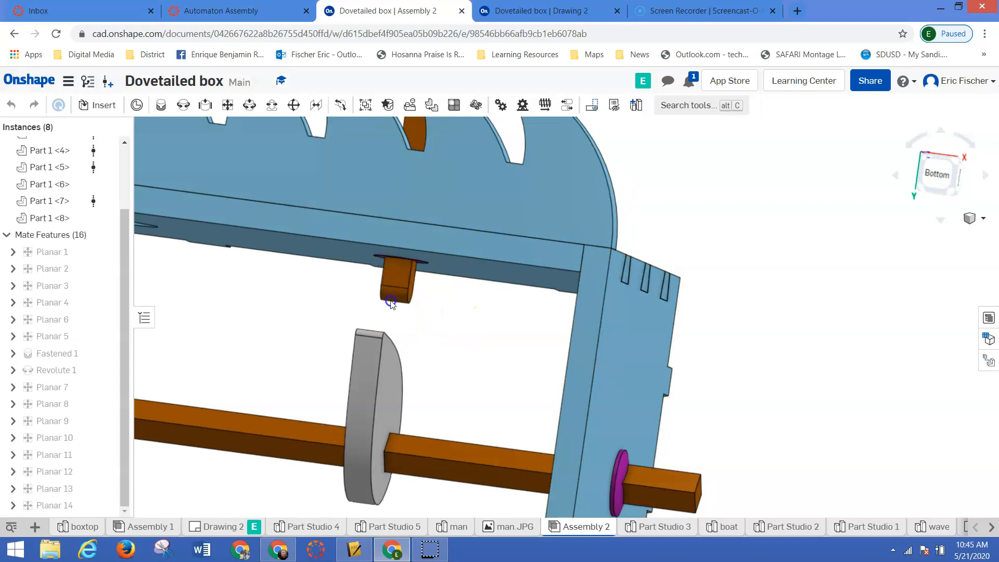
pyautogui.click(396, 358)
pyautogui.moveTo(371, 425); pyautogui.dragTo(368, 461)
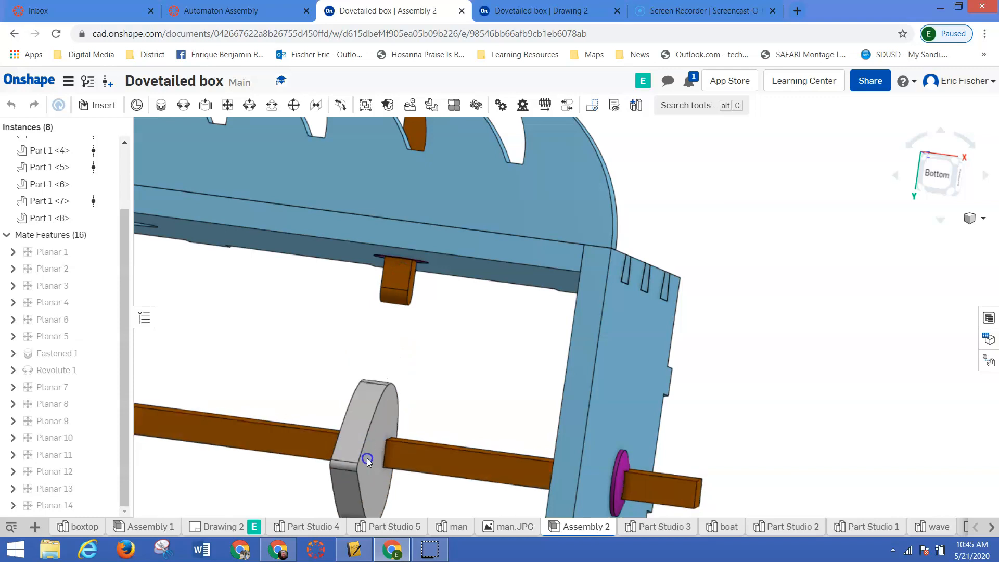
pyautogui.moveTo(379, 410); pyautogui.dragTo(397, 358)
pyautogui.moveTo(466, 374)
pyautogui.mouseDown(button='right')
pyautogui.moveTo(489, 357)
pyautogui.moveTo(483, 370)
pyautogui.mouseUp(button='right')
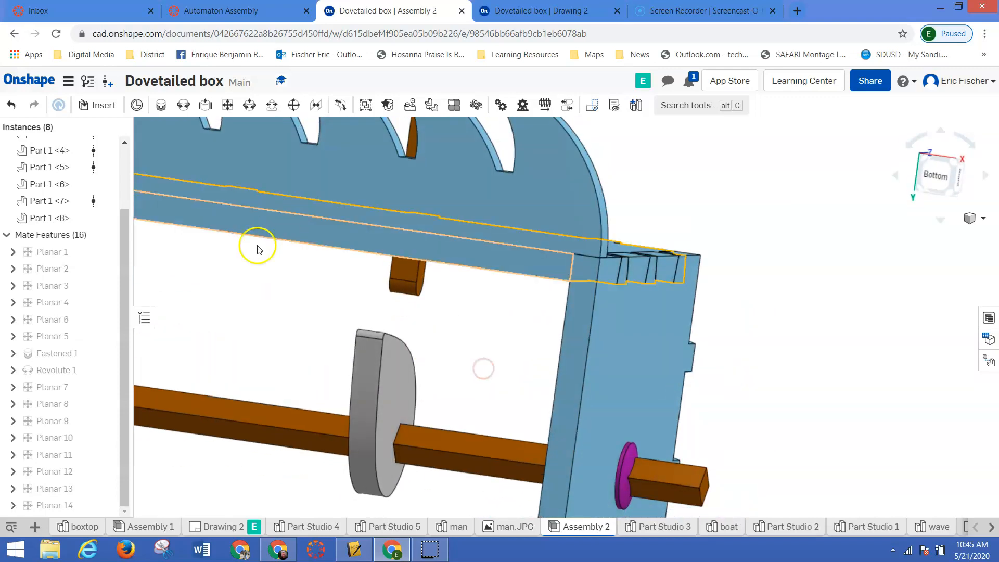
# Examine the upright rod's rounded lower end and the cam's curved edge beneath it.
pyautogui.scroll(3, 396, 301)
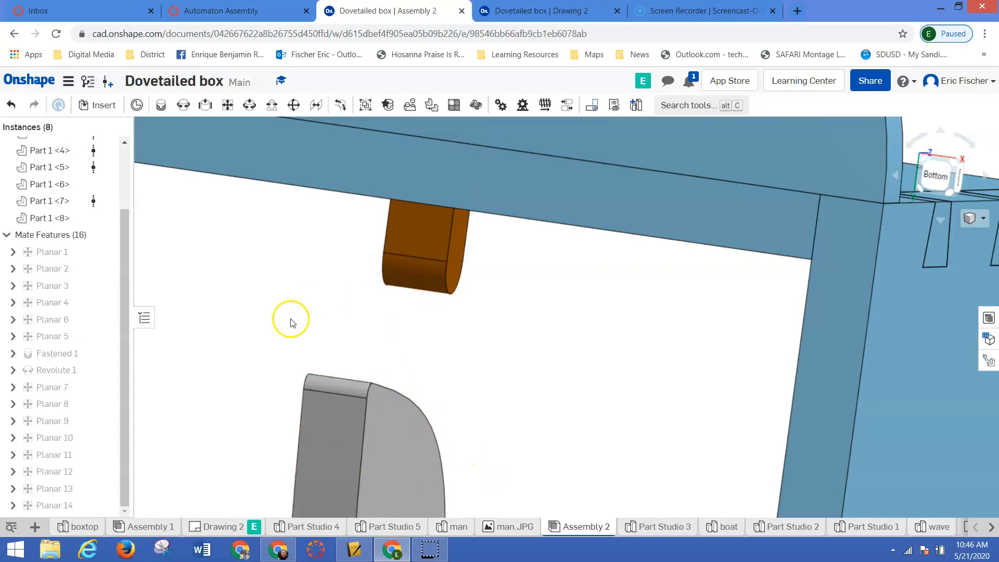
pyautogui.moveTo(451, 337); pyautogui.dragTo(452, 300, button='right')
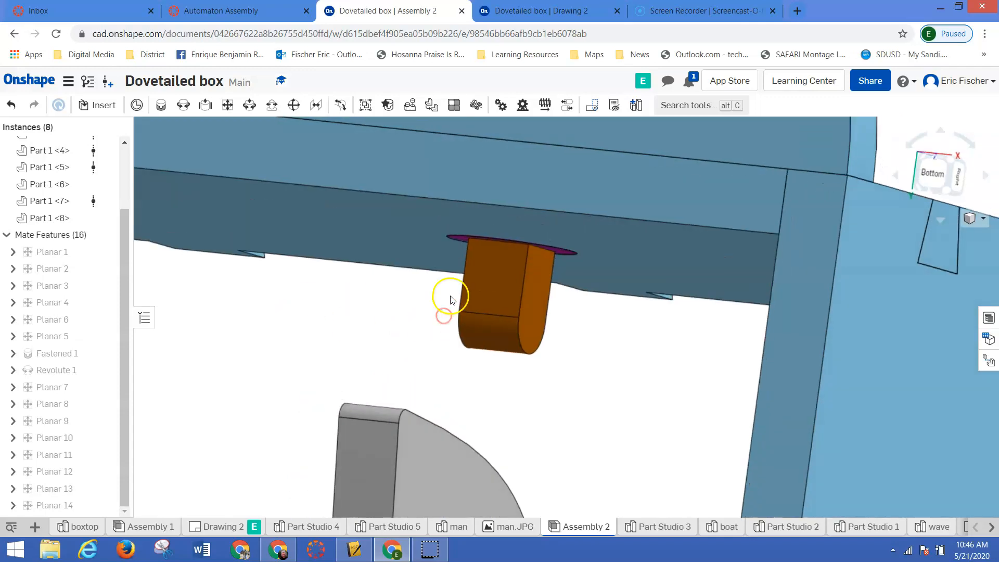
pyautogui.scroll(-5, 451, 300)
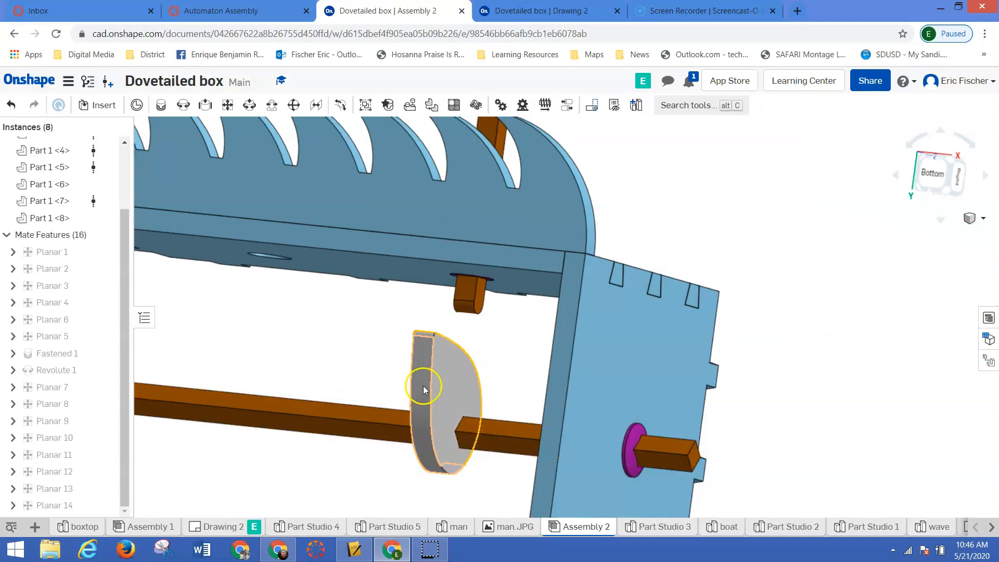
pyautogui.moveTo(383, 381); pyautogui.dragTo(381, 381, button='right')
pyautogui.click(460, 389)
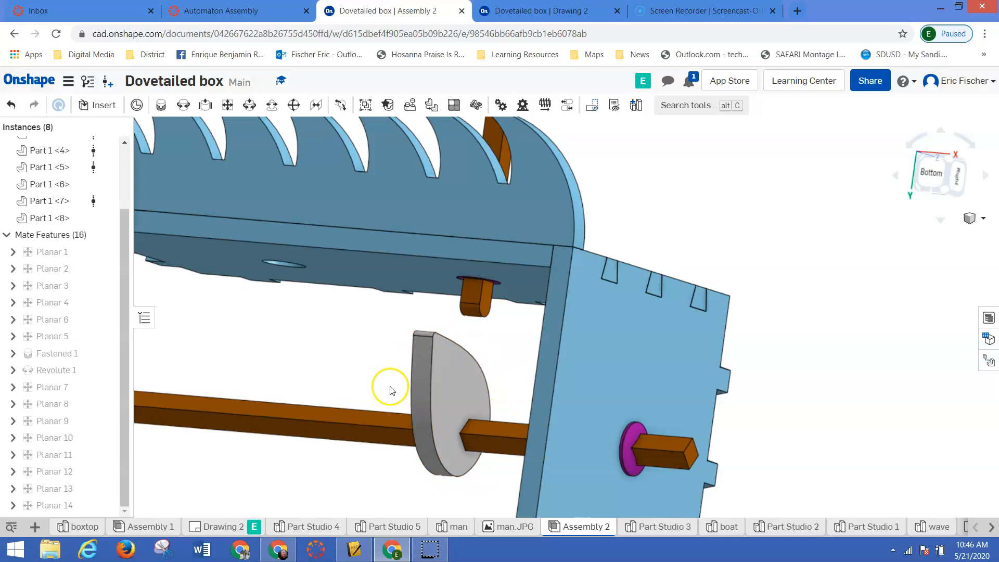
pyautogui.scroll(-2, 479, 307)
pyautogui.scroll(5, 479, 307)
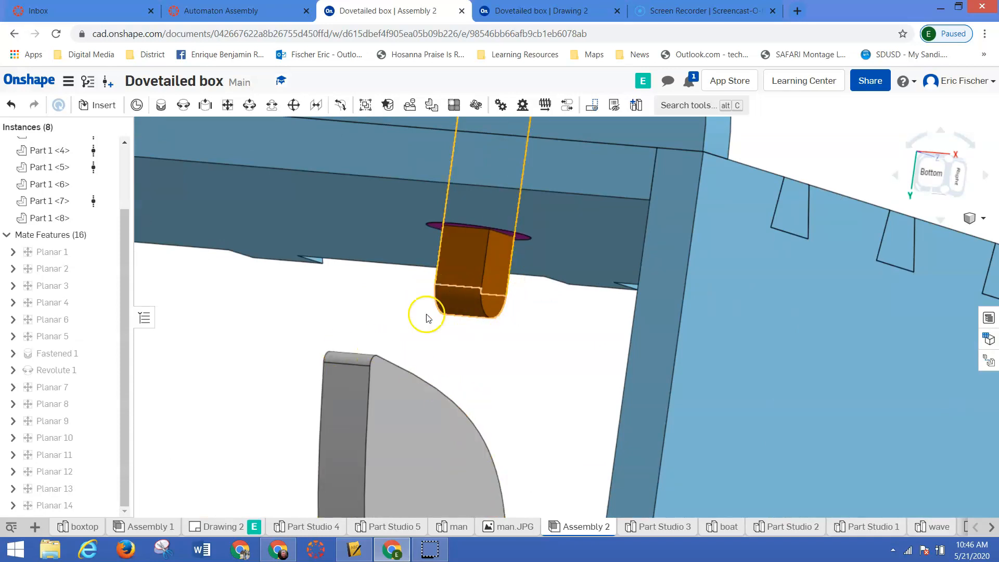
# Add a tangent mate between the upright rod's rounded lower end face and the grey cam's curved edge face.
pyautogui.scroll(-3, 423, 316)
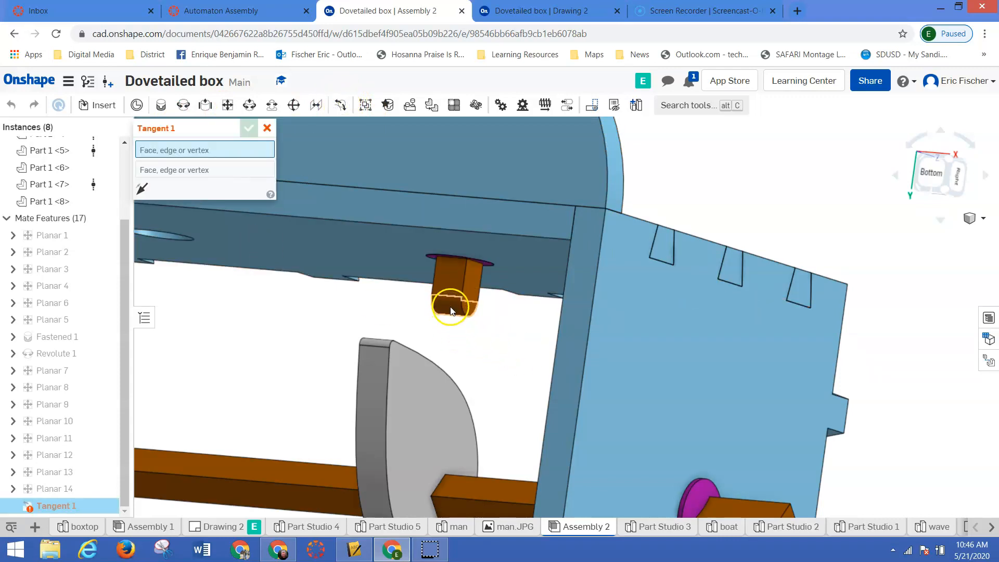
pyautogui.click(452, 323)
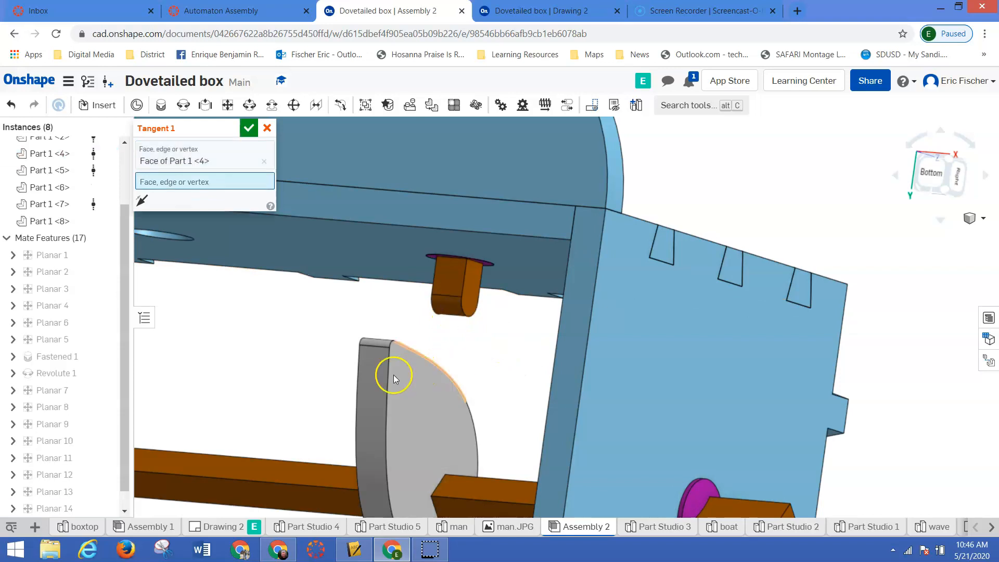
pyautogui.click(372, 370)
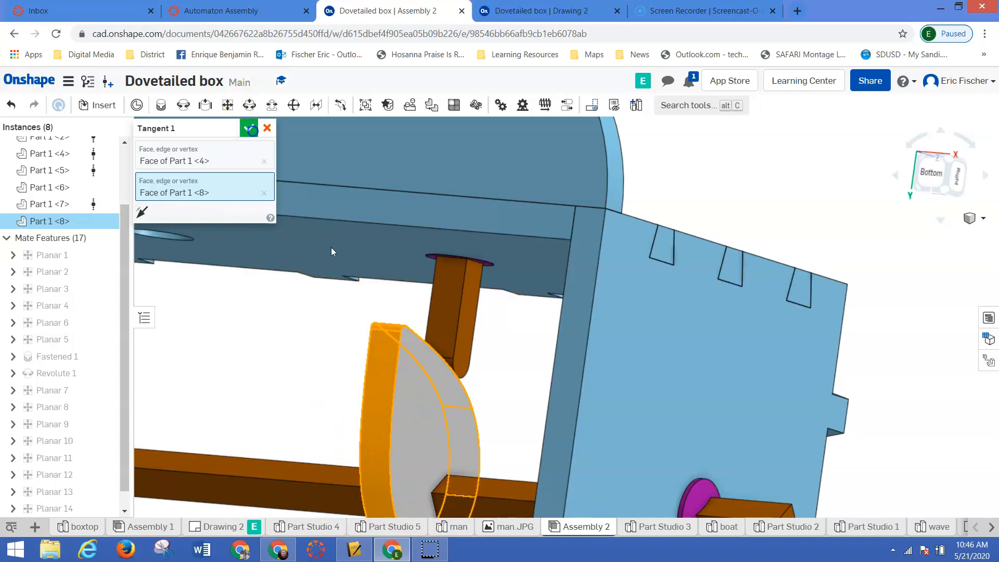
# Turn the cam on the horizontal rod to check that the upright rod follows its edge.
pyautogui.moveTo(446, 380); pyautogui.dragTo(403, 443)
pyautogui.scroll(3, 570, 367)
pyautogui.scroll(-7, 570, 367)
pyautogui.moveTo(575, 382); pyautogui.dragTo(575, 410, button='right')
# Animate the Revolute 1 mate from 0 to 360 deg in 300 steps, then stop the playback.
pyautogui.moveTo(125, 336); pyautogui.dragTo(116, 424)
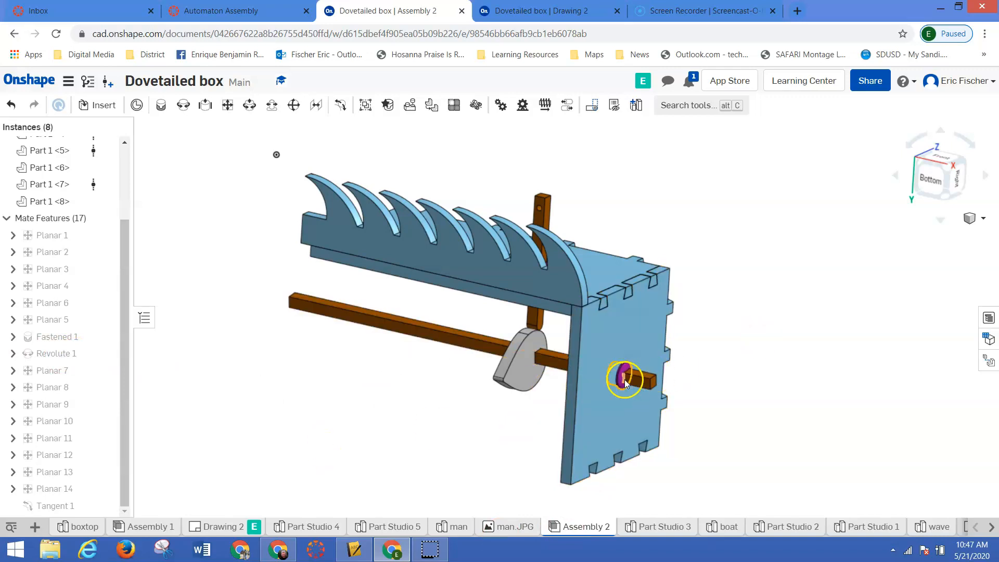
pyautogui.rightClick(56, 358)
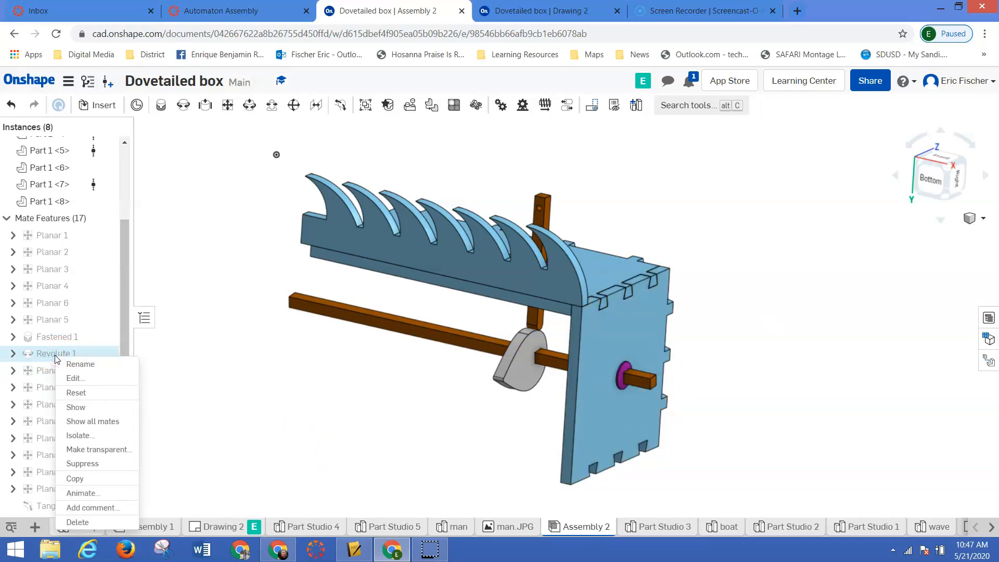
pyautogui.click(94, 492)
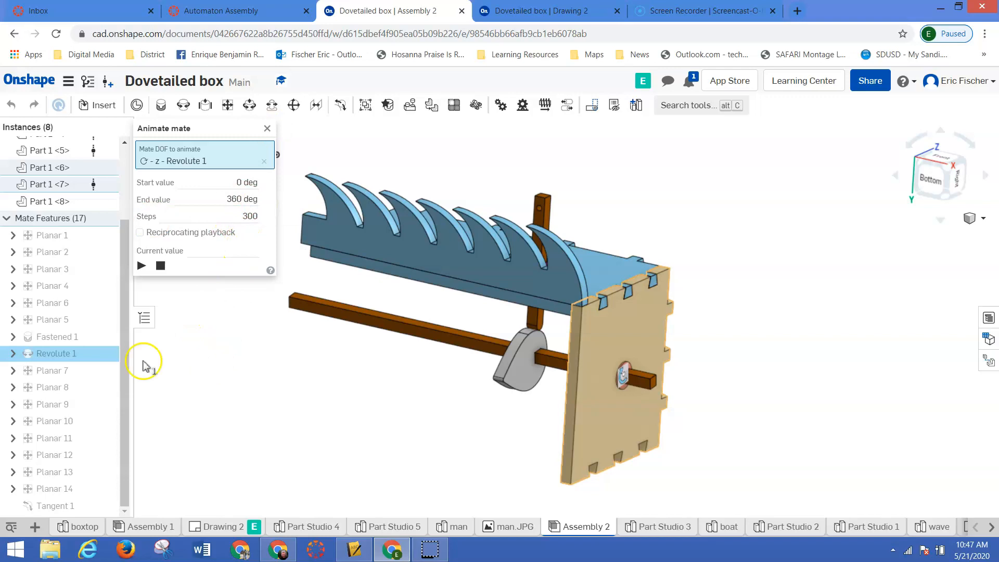
pyautogui.click(141, 266)
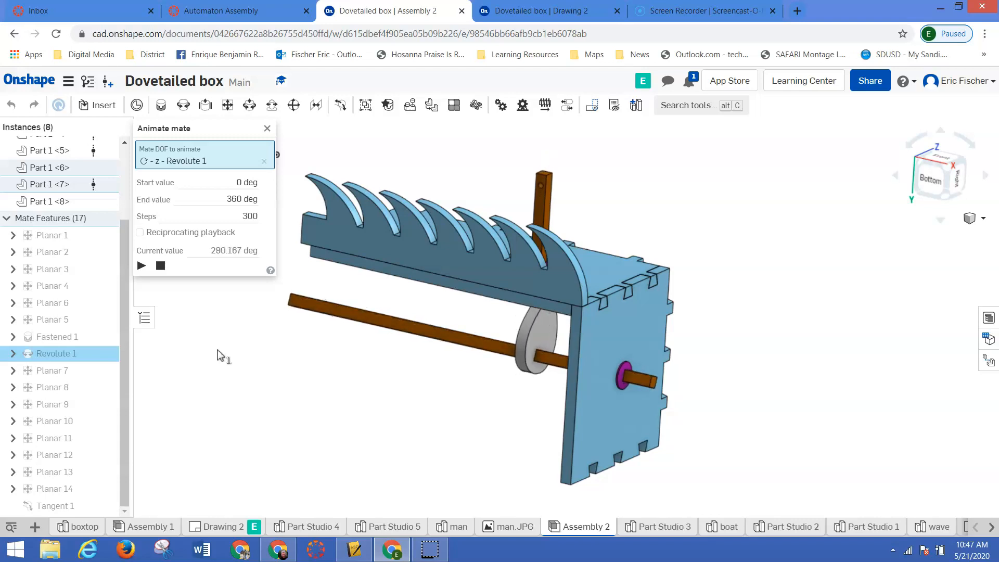
pyautogui.click(160, 265)
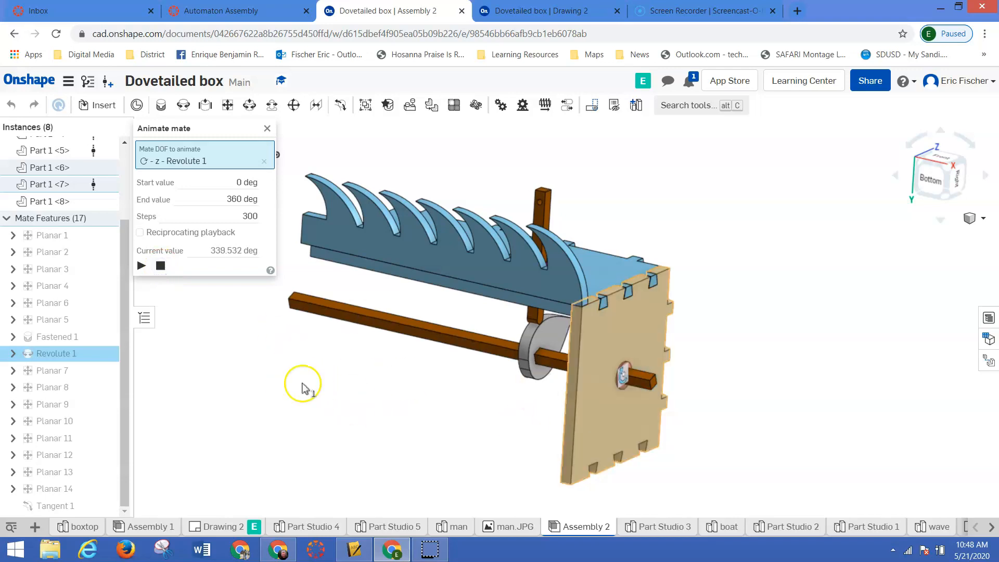
# Set the animation to 150 steps and an end value of 1080 deg, and run it twice, stopping it each time.
pyautogui.doubleClick(248, 218)
pyautogui.moveTo(250, 216); pyautogui.dragTo(256, 217)
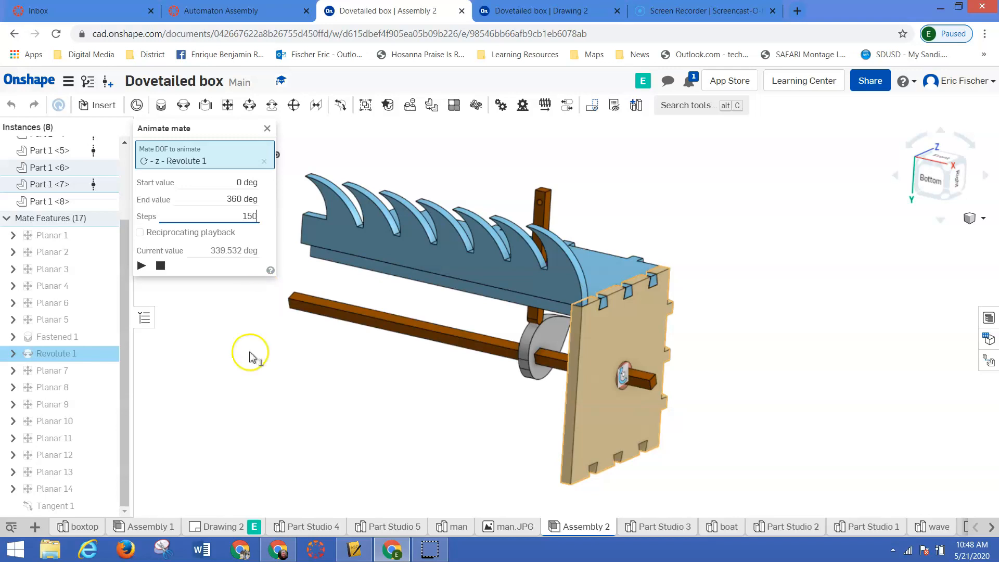
pyautogui.doubleClick(243, 199)
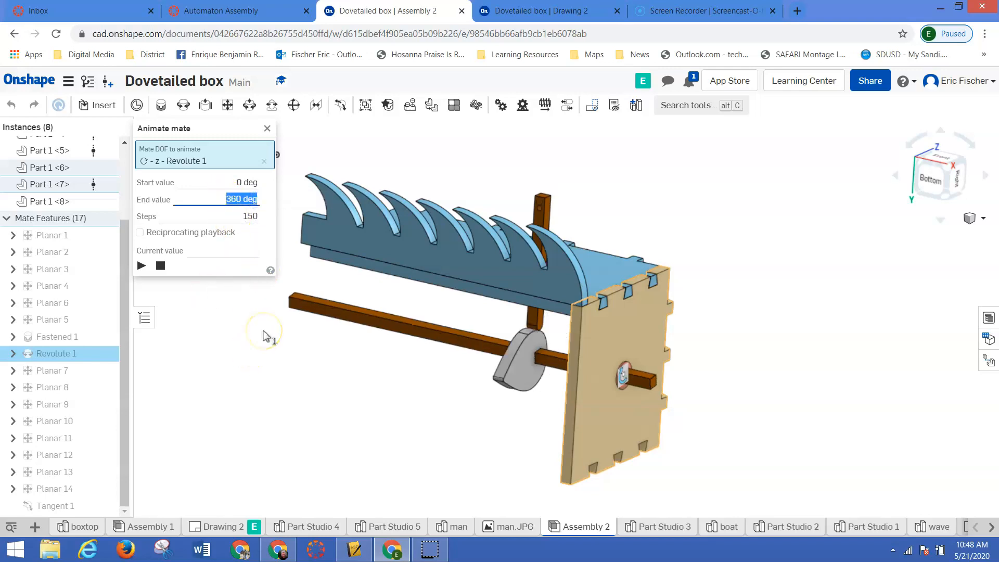
pyautogui.write('1080')
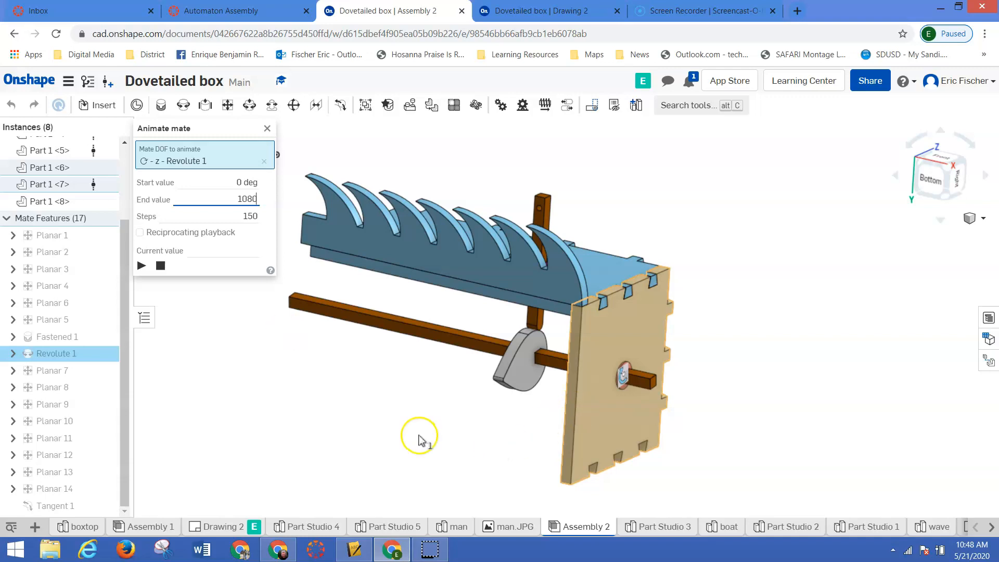
pyautogui.click(141, 265)
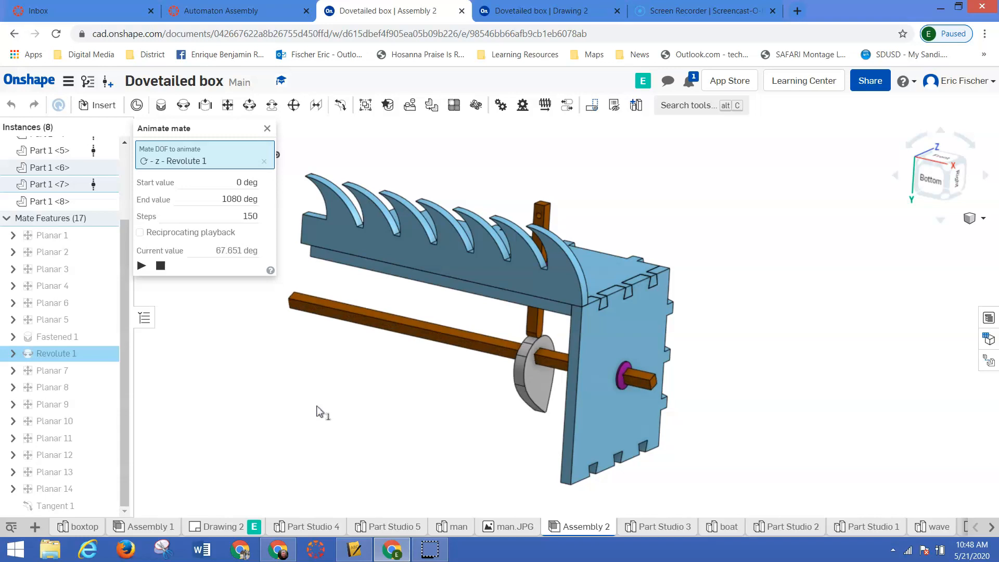
pyautogui.click(161, 266)
pyautogui.click(141, 266)
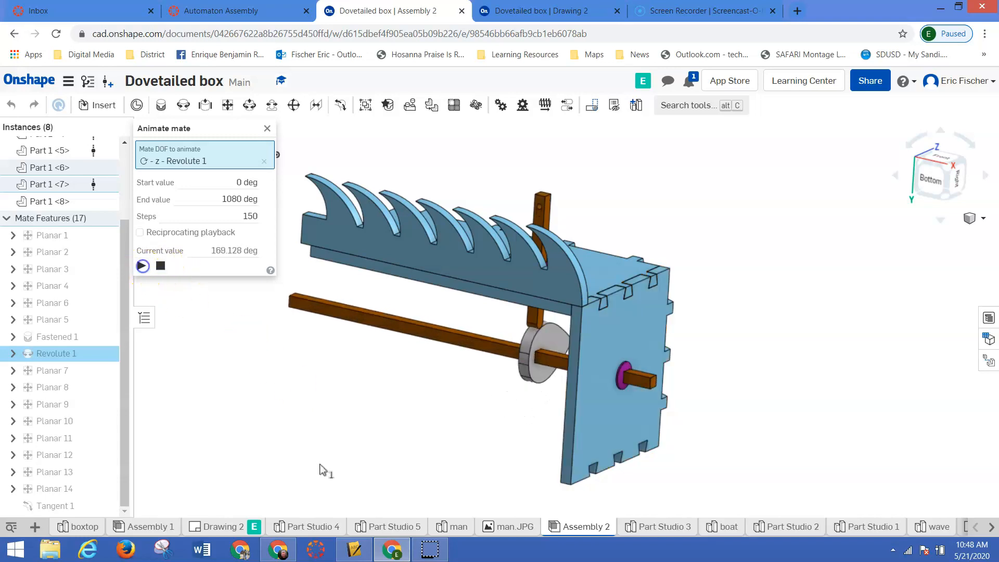
pyautogui.click(160, 266)
# Reduce the animation to 100 steps, play it again and stop it.
pyautogui.click(263, 216)
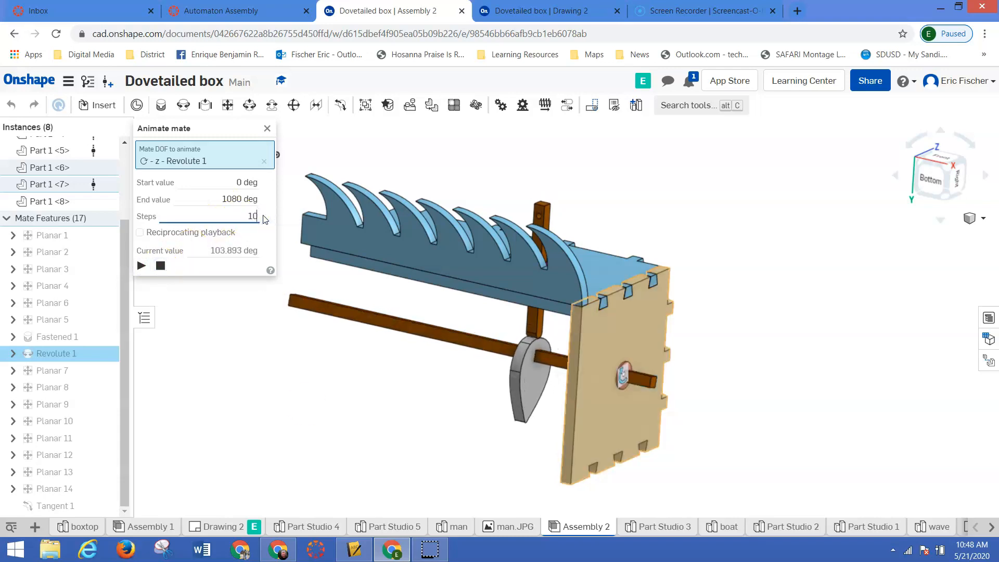
pyautogui.click(141, 266)
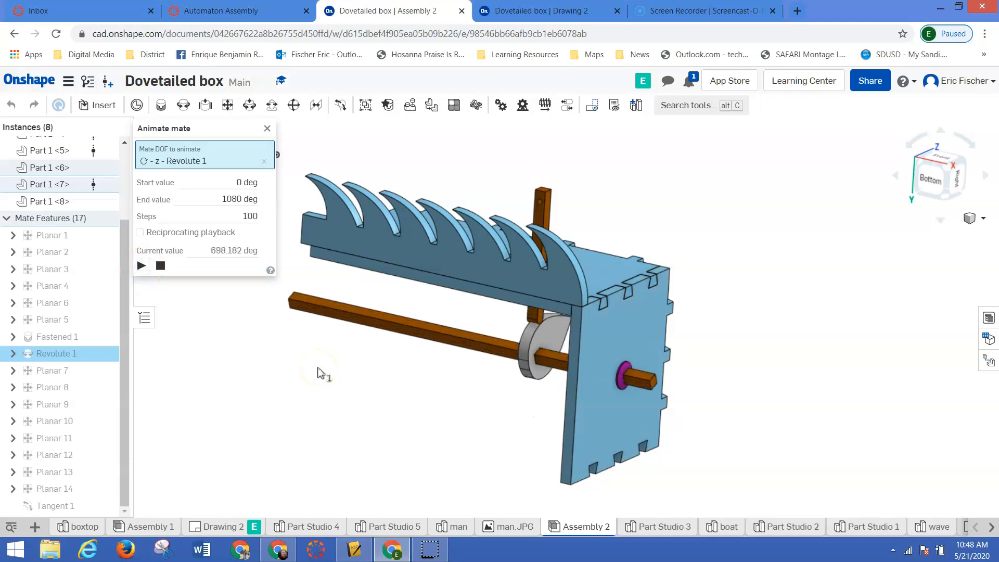
pyautogui.click(159, 267)
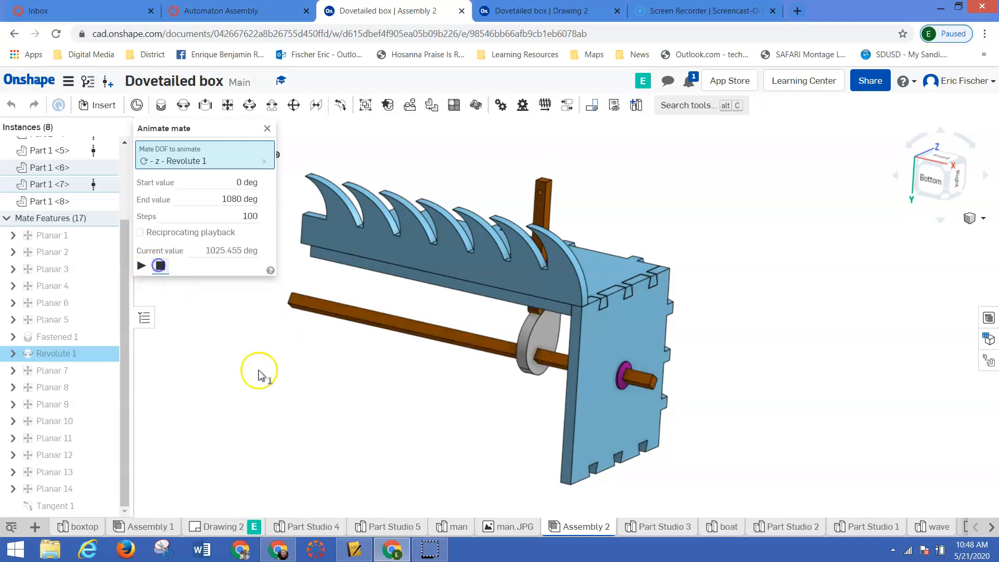
# Examine the upright rod above the box top and its contact with the cam from above and from the wave side.
pyautogui.moveTo(453, 422); pyautogui.dragTo(466, 423, button='right')
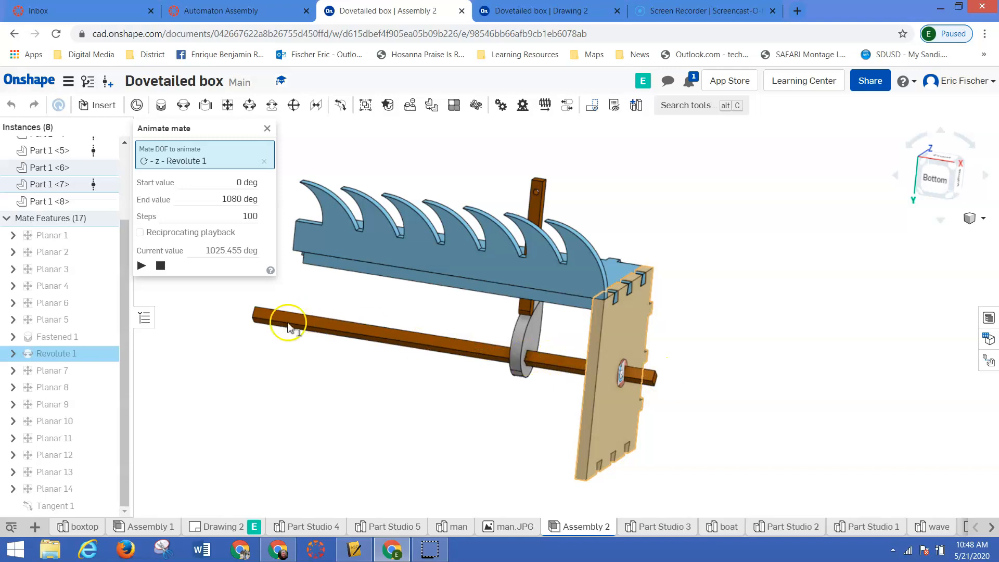
pyautogui.moveTo(615, 354); pyautogui.dragTo(692, 374, button='right')
pyautogui.moveTo(581, 317)
pyautogui.mouseDown(button='right')
pyautogui.moveTo(582, 305)
pyautogui.moveTo(566, 297)
pyautogui.moveTo(595, 318)
pyautogui.mouseUp(button='right')
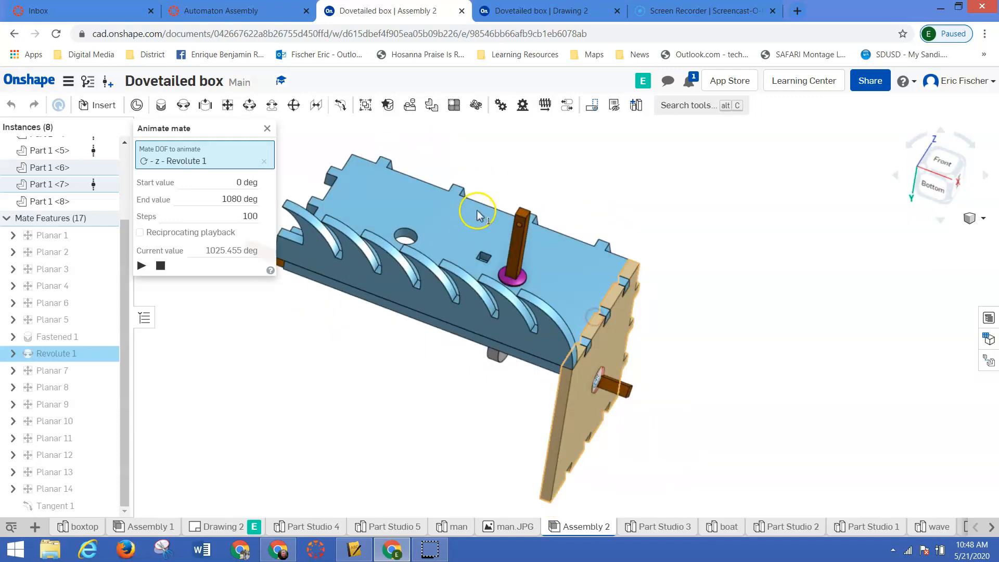
pyautogui.scroll(-1, 477, 211)
pyautogui.scroll(3, 477, 211)
pyautogui.scroll(1, 478, 211)
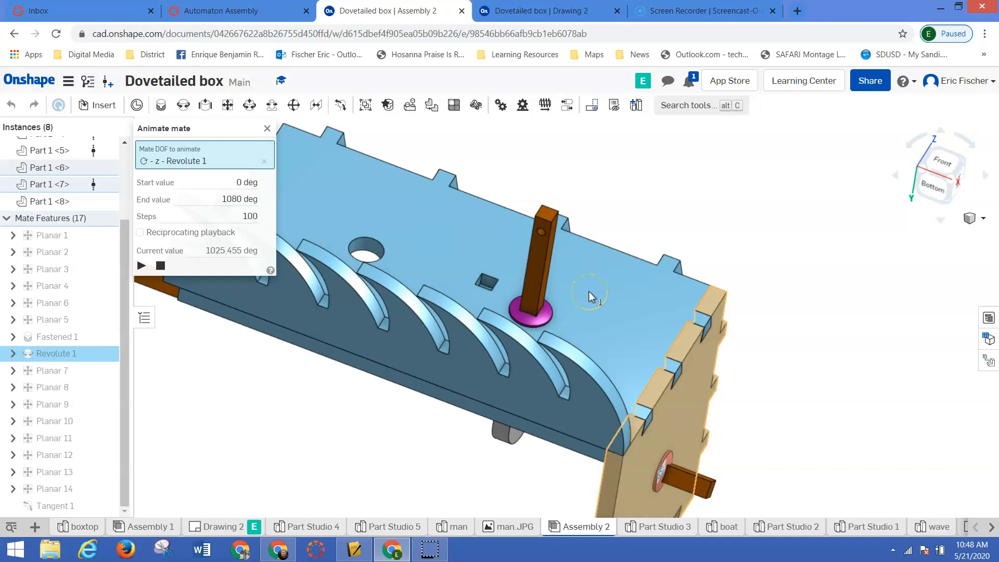
pyautogui.moveTo(607, 276); pyautogui.dragTo(619, 249, button='right')
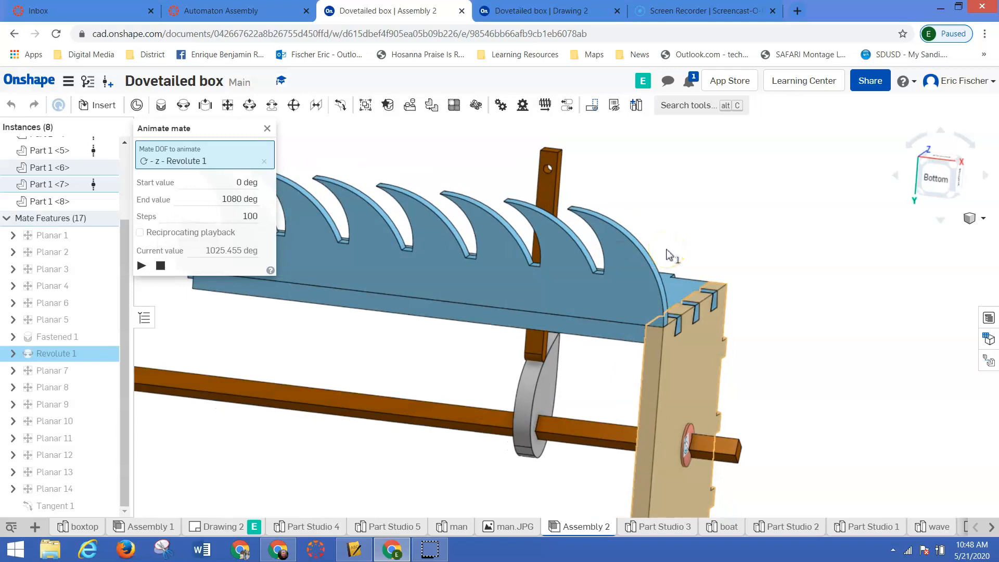